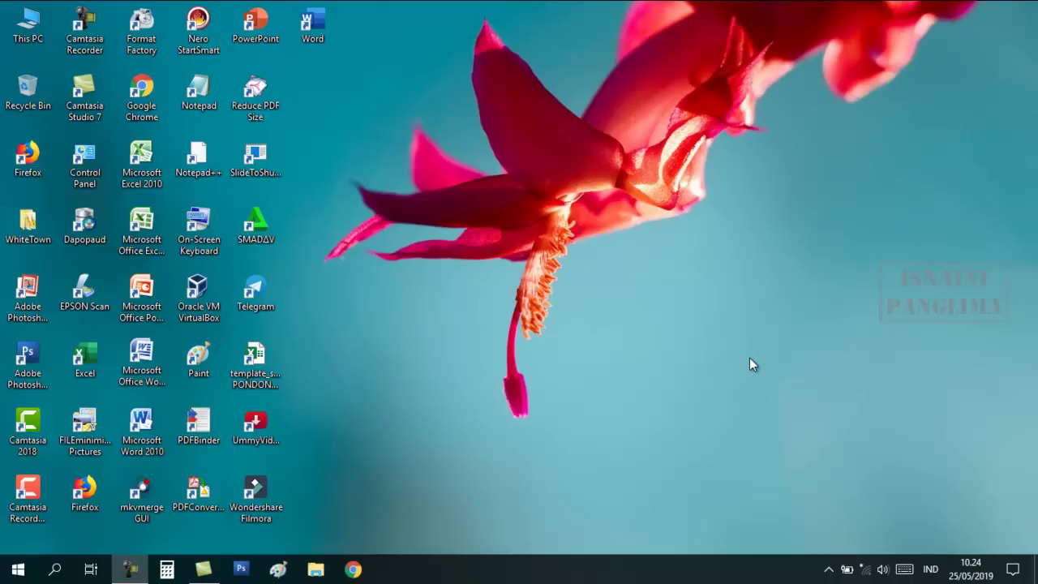
Refresh the desktop twice from its right-click menu.
right_click(402, 104)
left_click(438, 149)
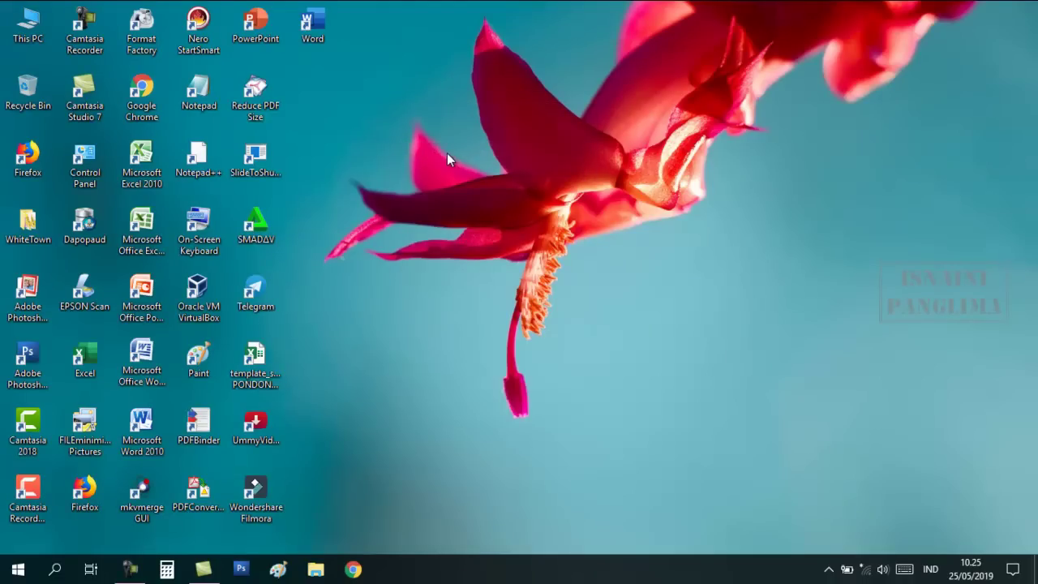
right_click(396, 99)
left_click(420, 141)
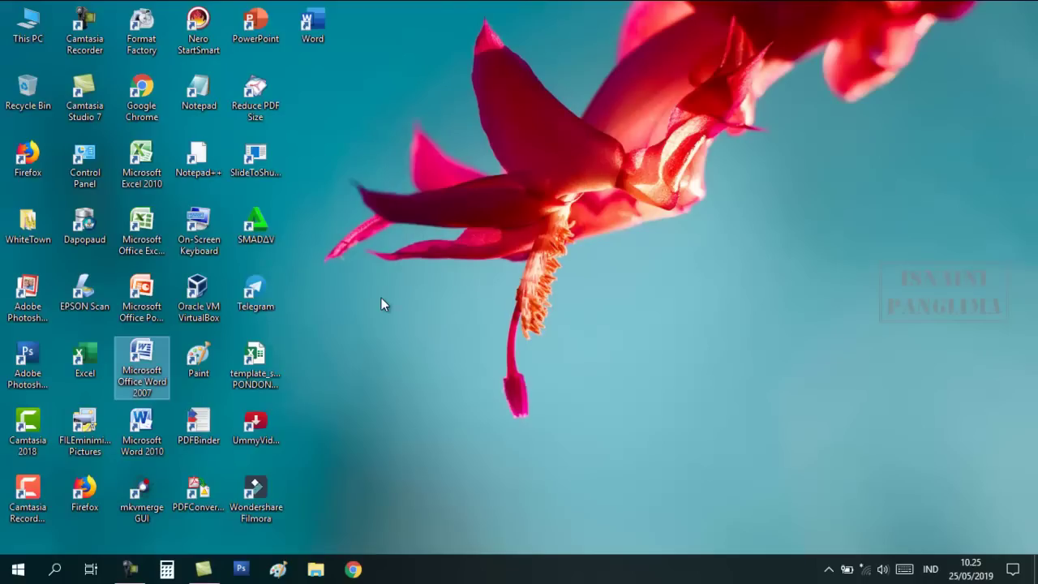
Launch Word 2007 from its desktop shortcut with a blank document and show the Page Layout commands.
left_click(148, 355)
right_click(145, 348)
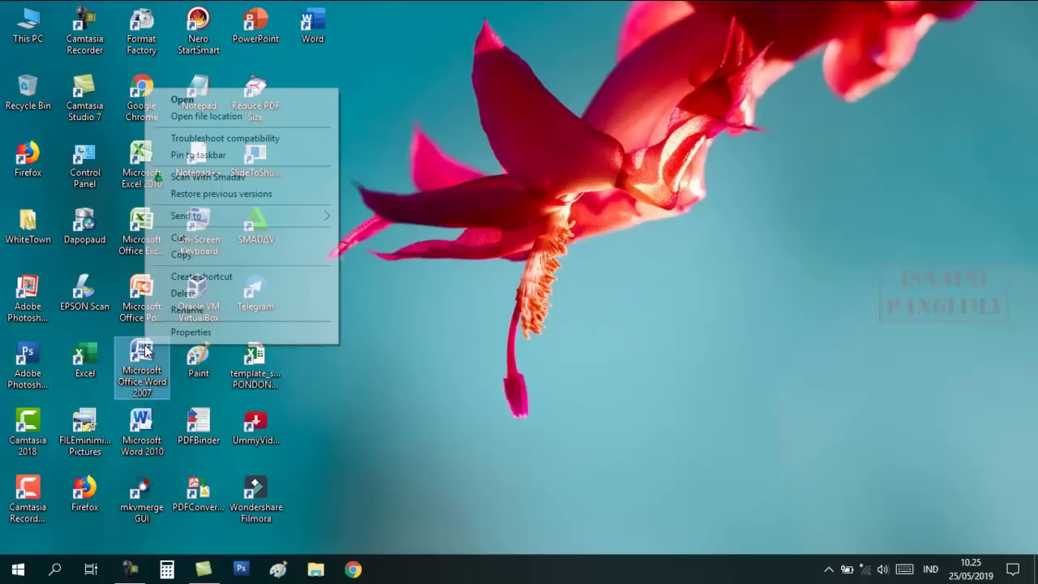
left_click(177, 100)
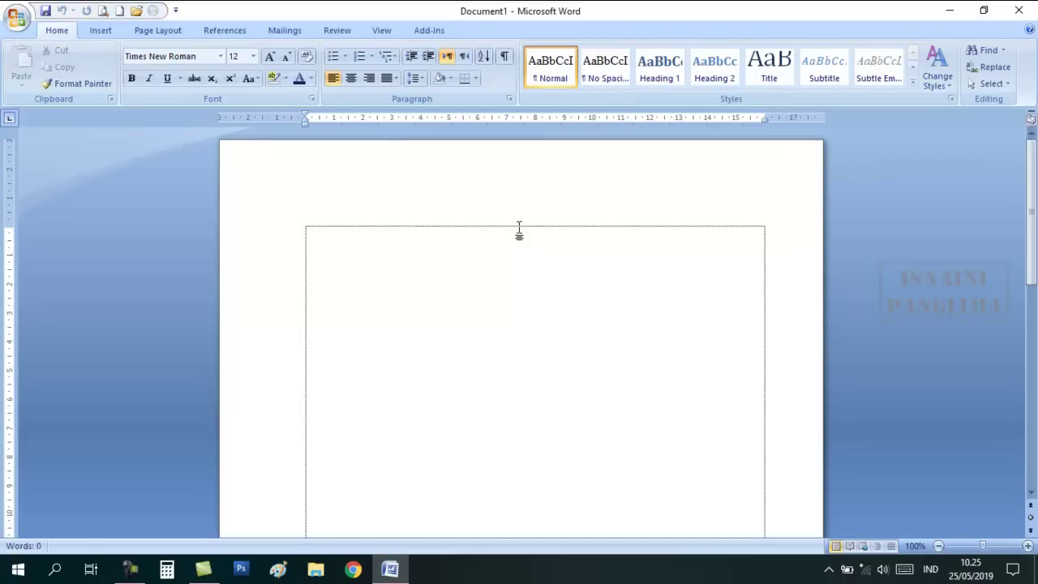
scroll(512, 348, "down", 3)
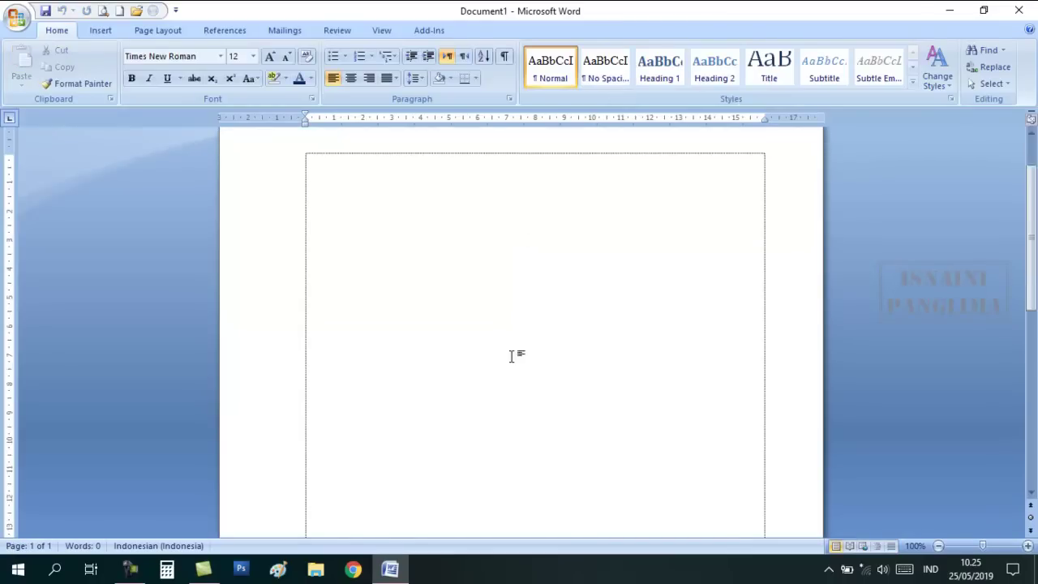
scroll(512, 349, "up", 3)
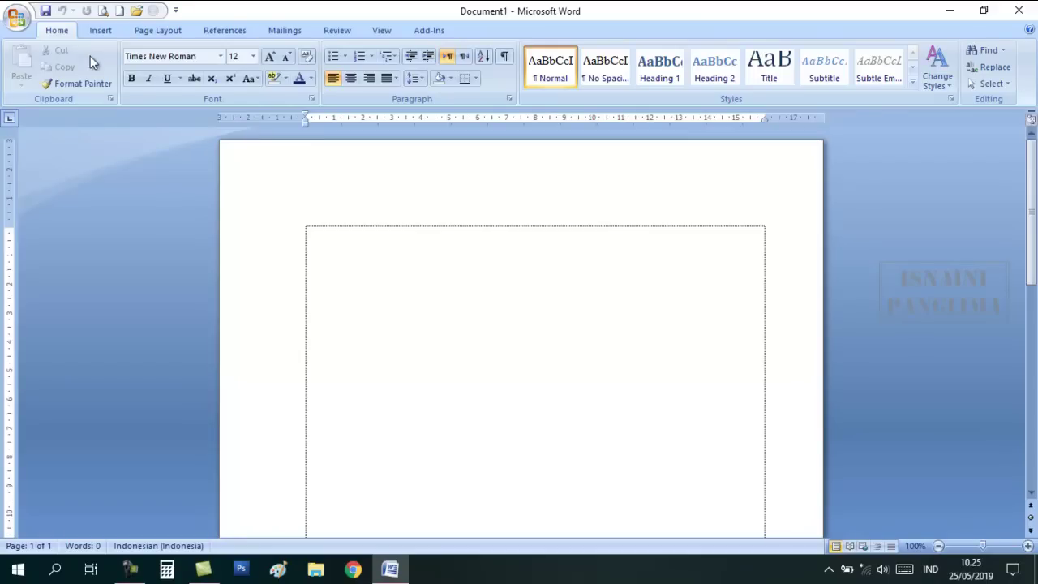
left_click(92, 34)
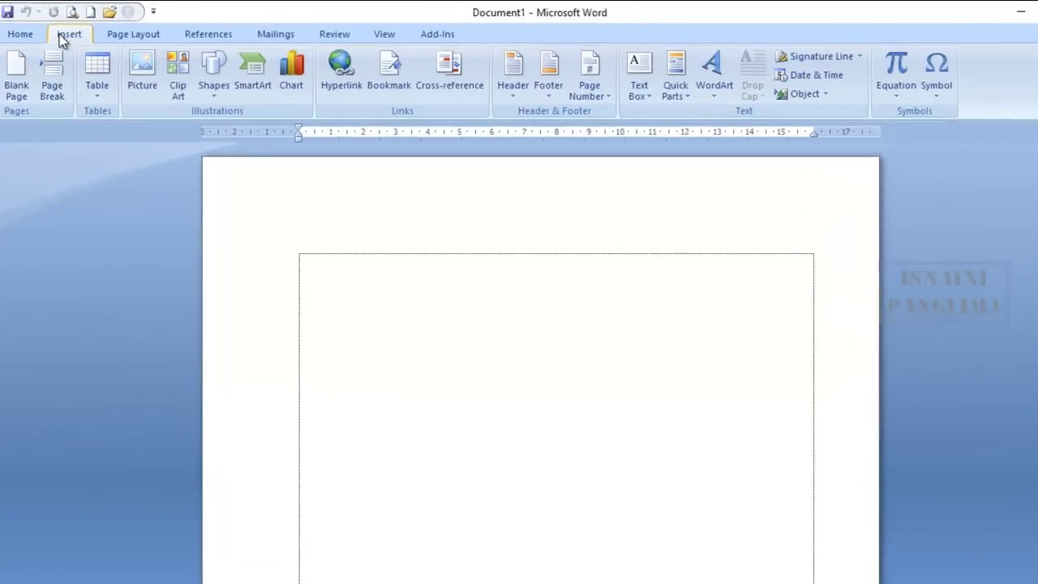
left_click(109, 35)
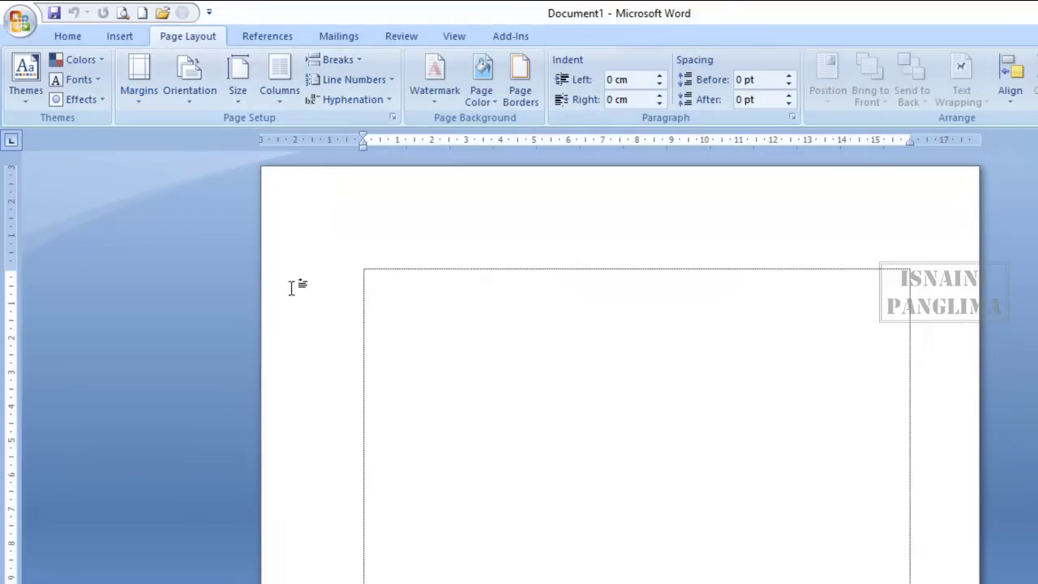
Try the Normal and Narrow (1.27 cm) margin presets, settling on Normal 2.54 cm.
scroll(701, 386, "down", 4)
scroll(727, 424, "down", 2)
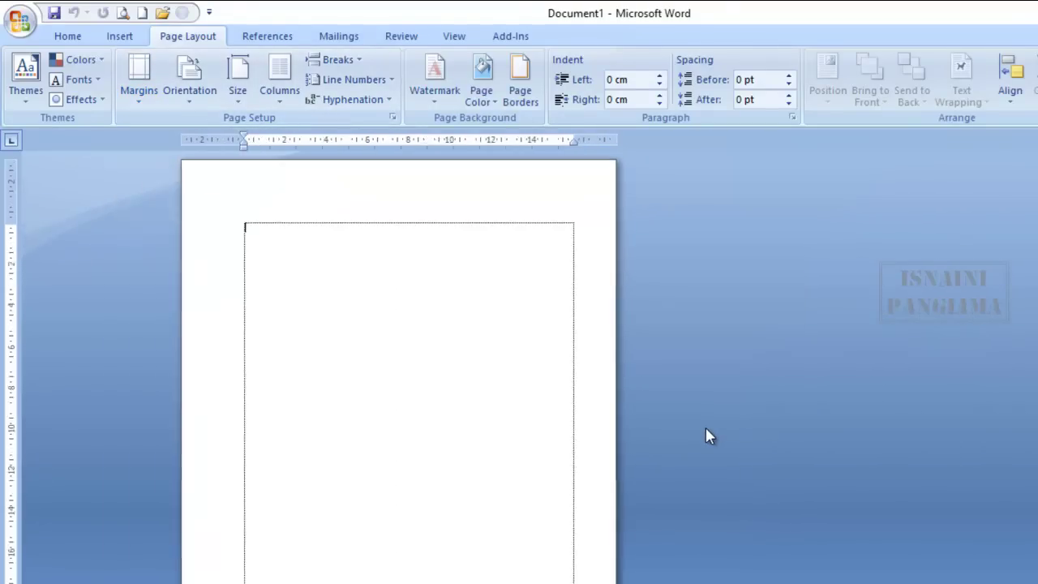
scroll(706, 435, "down", 2)
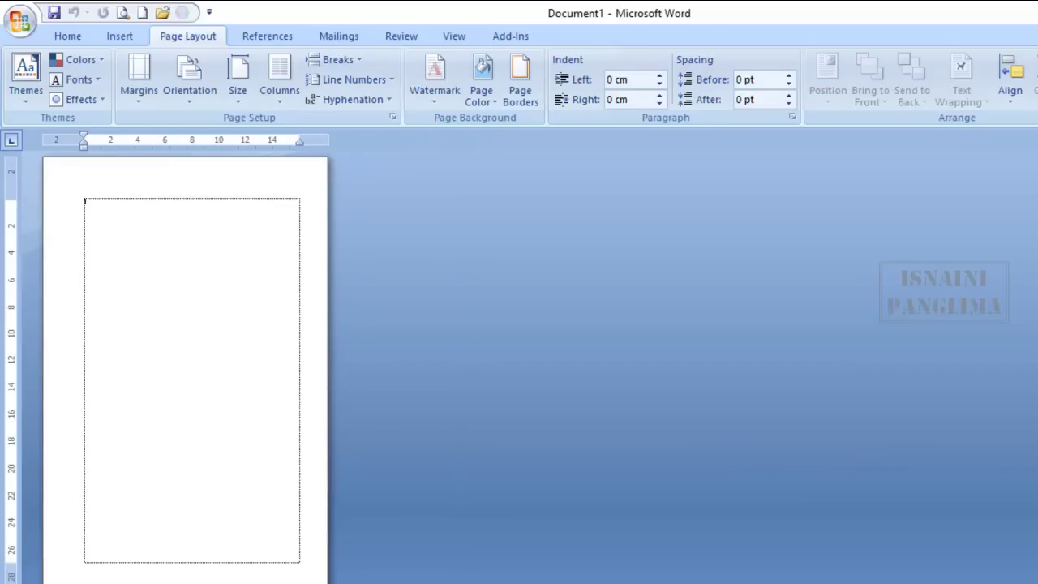
left_click(142, 99)
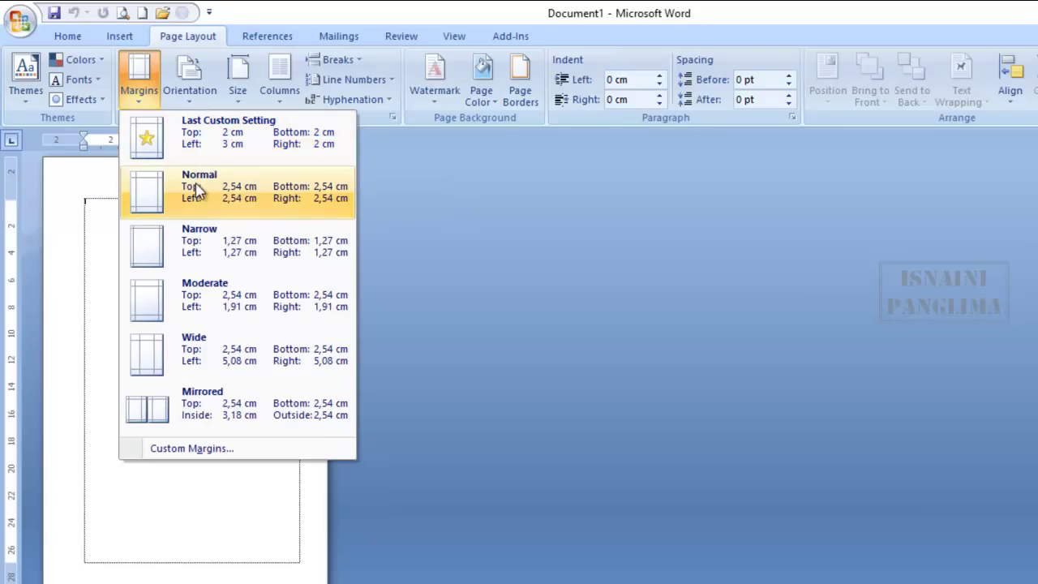
left_click(195, 187)
left_click(139, 98)
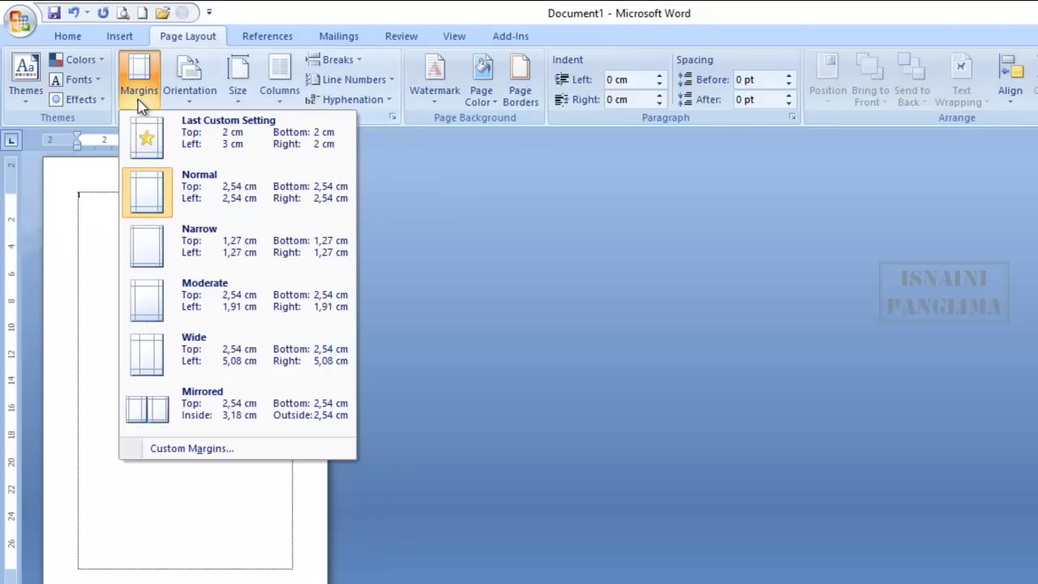
left_click(191, 252)
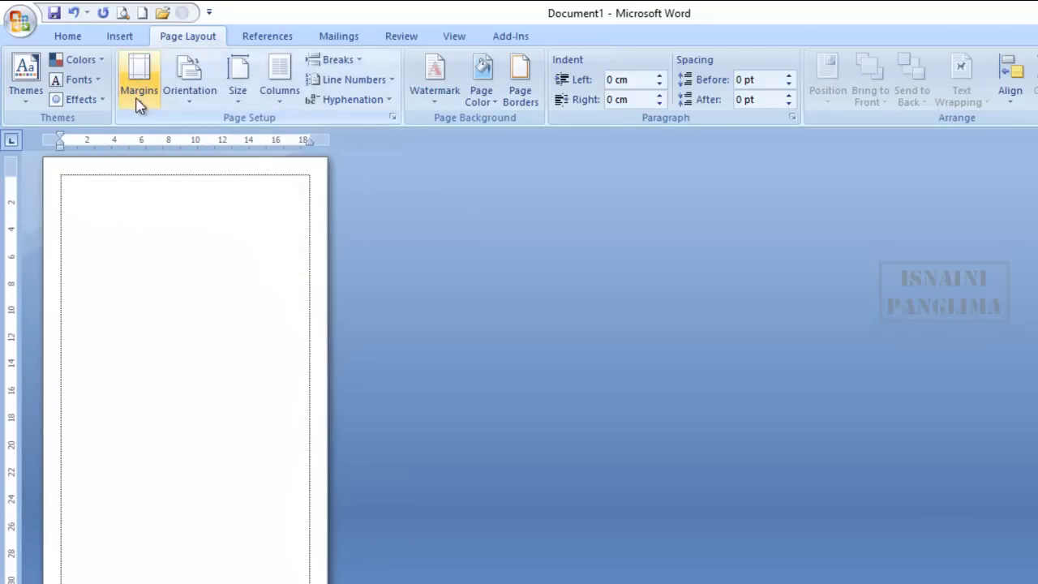
left_click(138, 89)
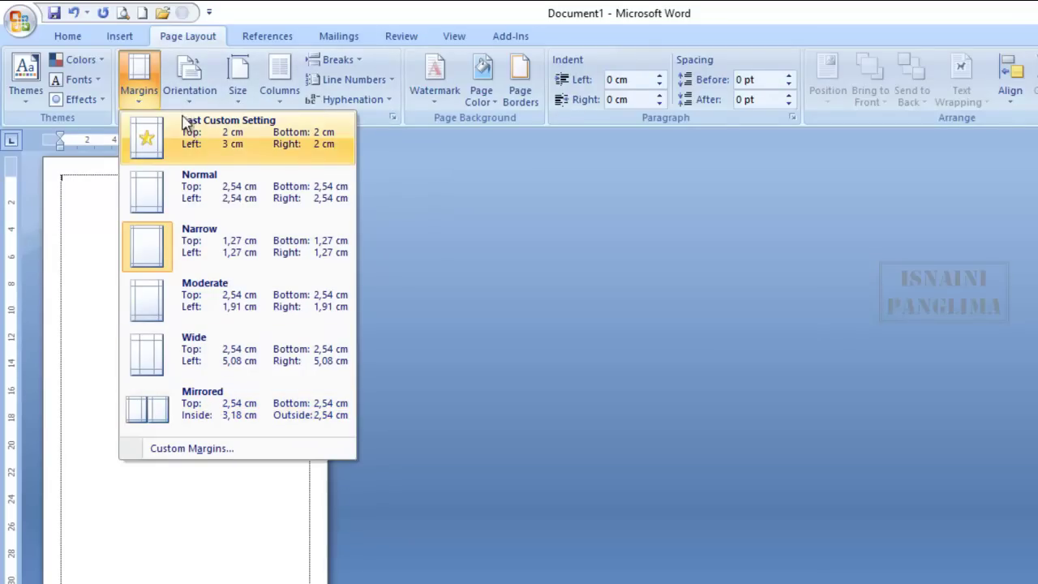
left_click(192, 185)
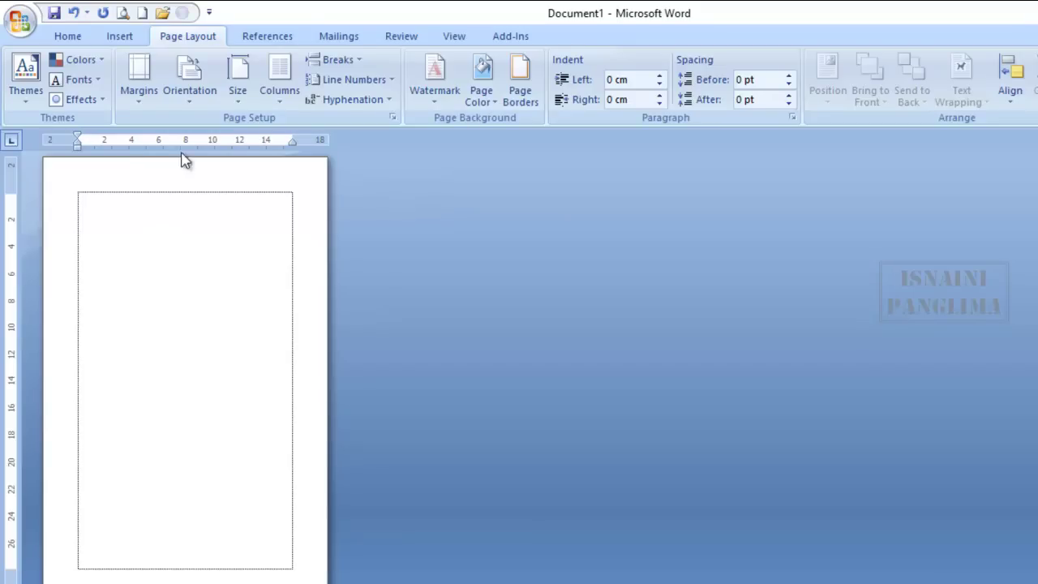
Try landscape orientation, then undo back to portrait.
left_click(189, 110)
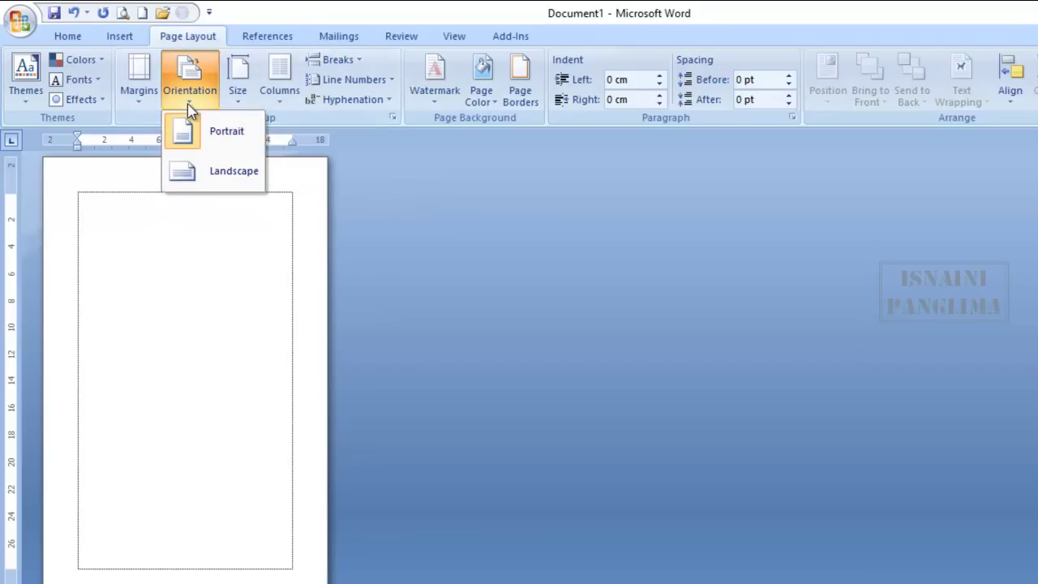
left_click(199, 133)
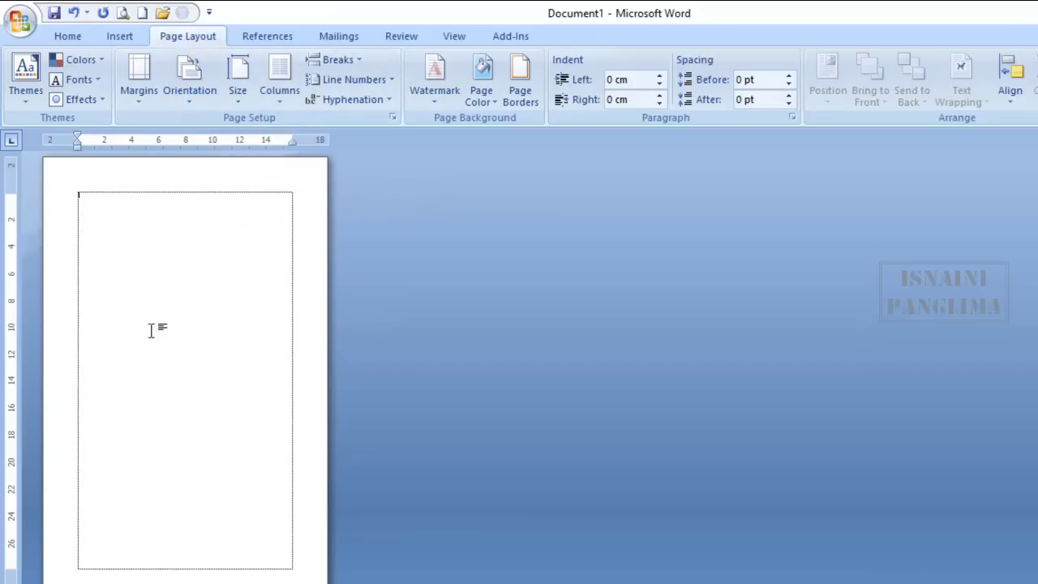
left_click(189, 85)
left_click(229, 180)
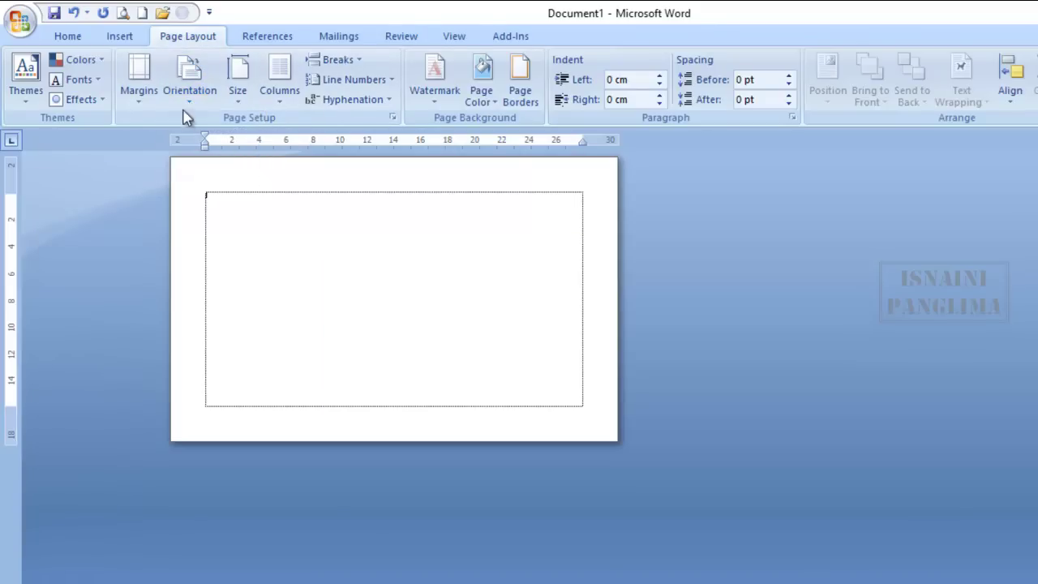
left_click(73, 13)
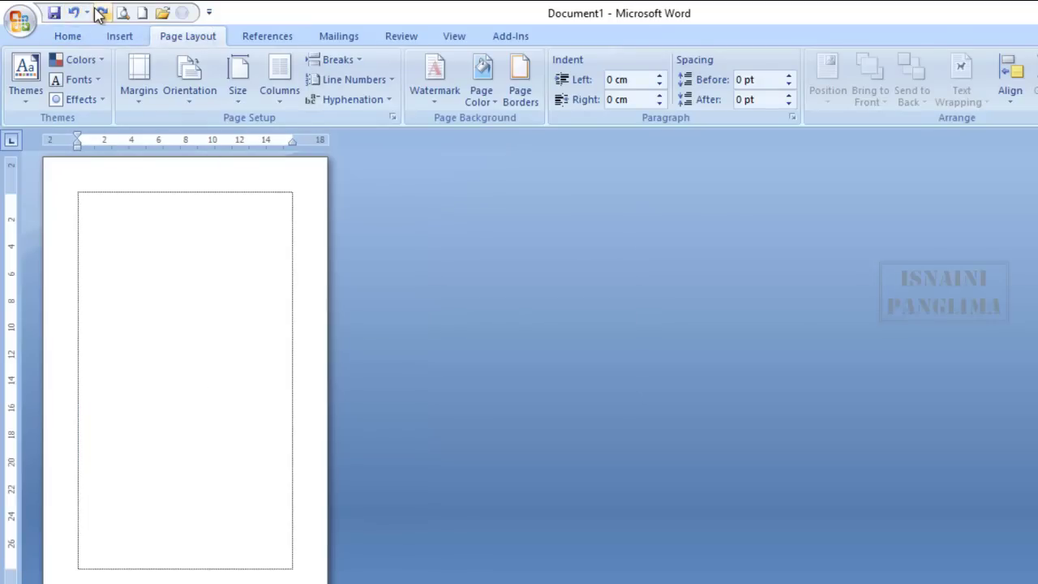
left_click(102, 13)
left_click(73, 14)
Browse the paper size and margin lists without changing anything, then reopen the margins list.
left_click(237, 103)
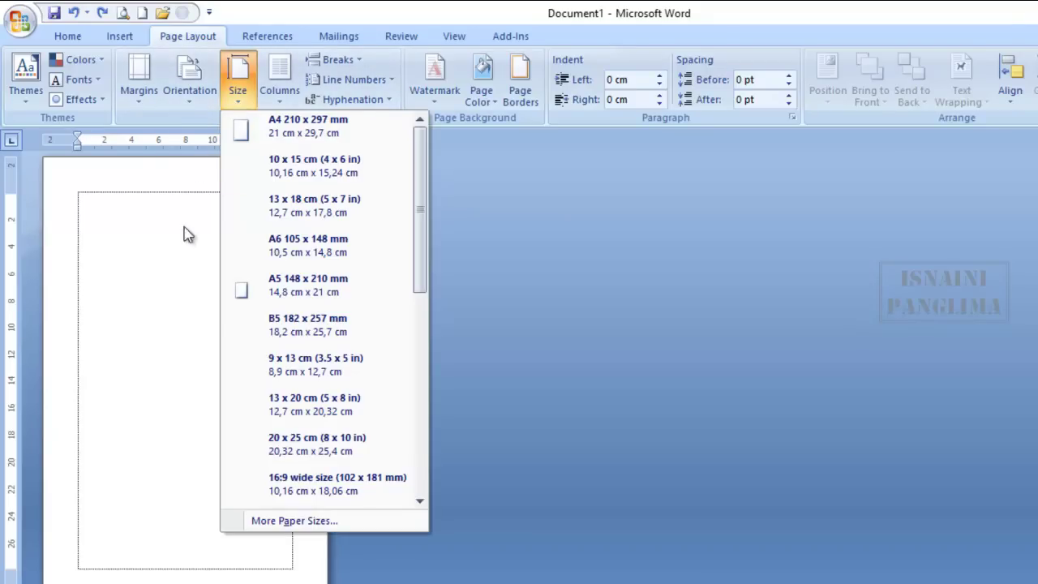
left_click(184, 146)
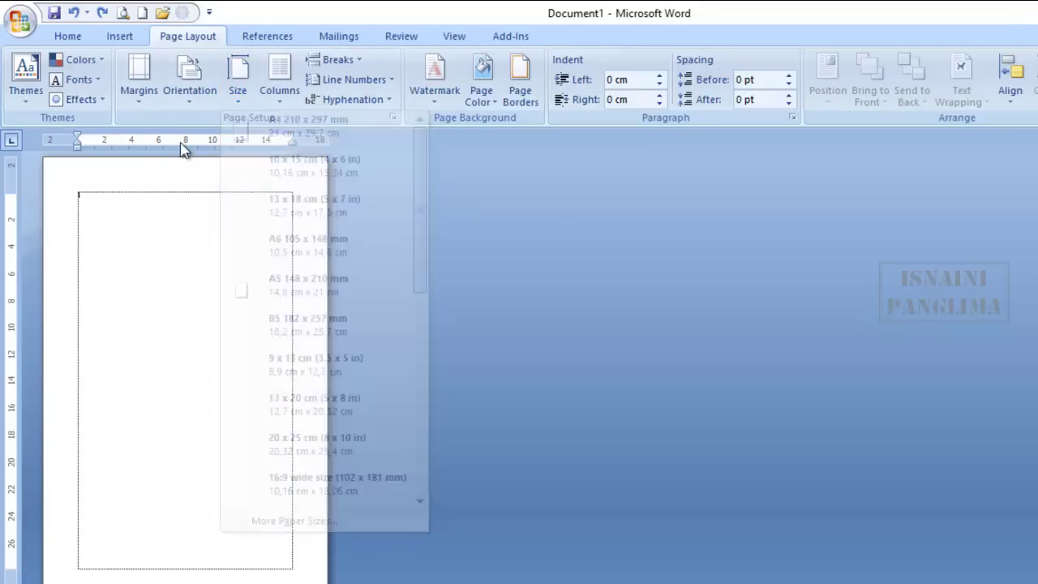
left_click(137, 97)
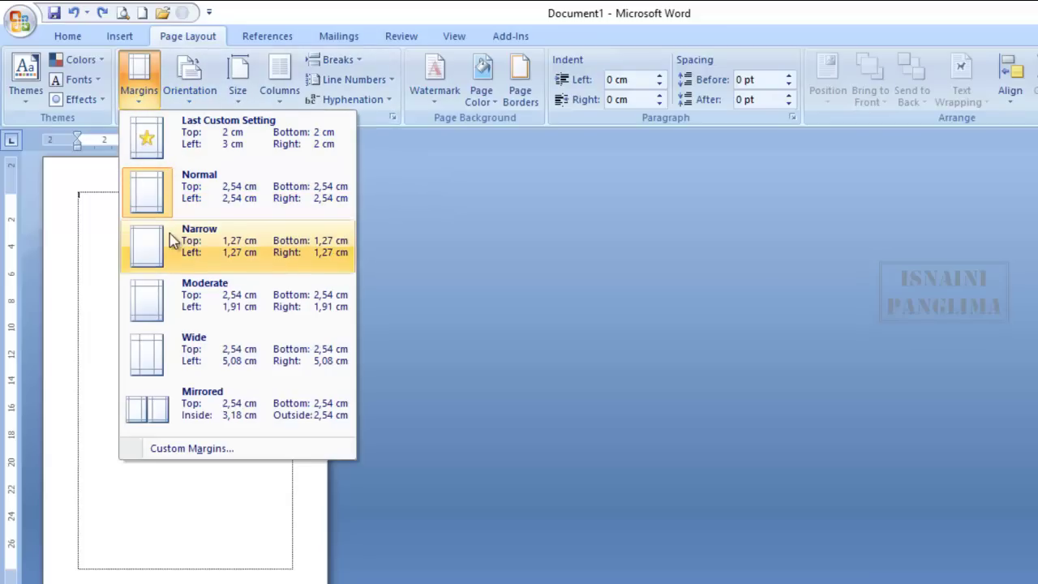
left_click(70, 180)
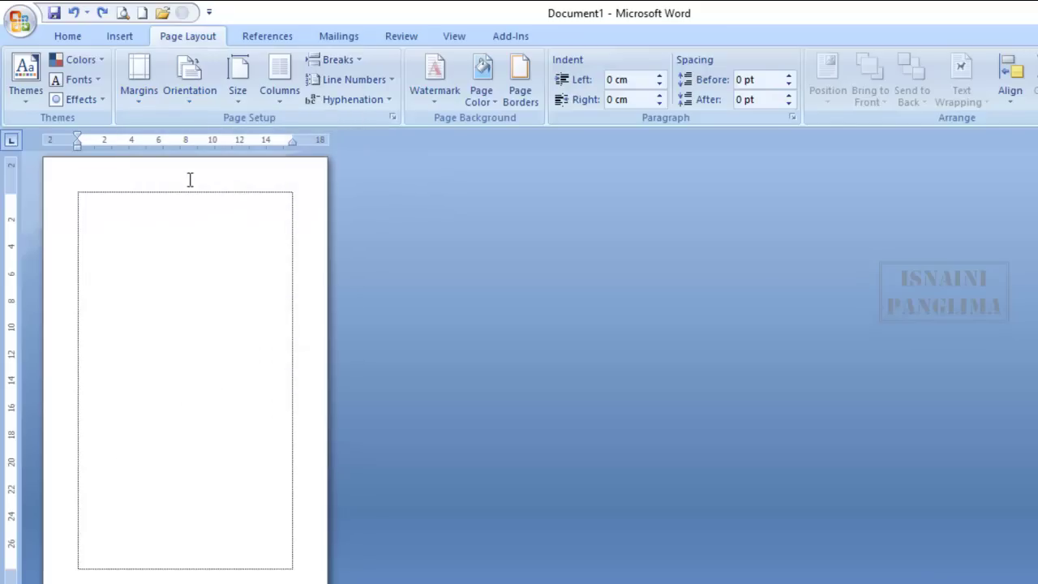
left_click(139, 85)
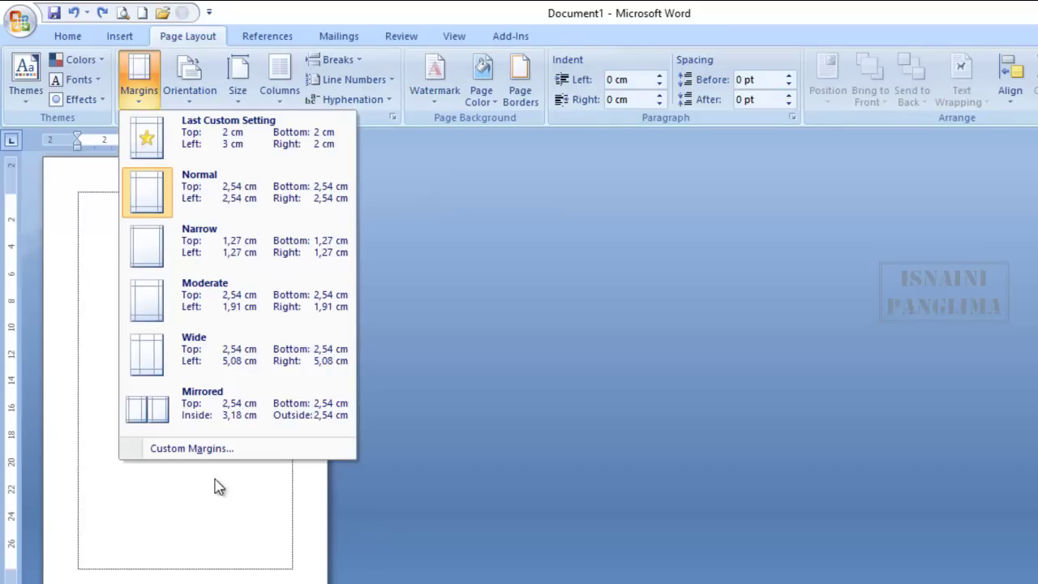
Enter custom margins of 4 cm top and left, 3 cm bottom and right.
left_click(203, 454)
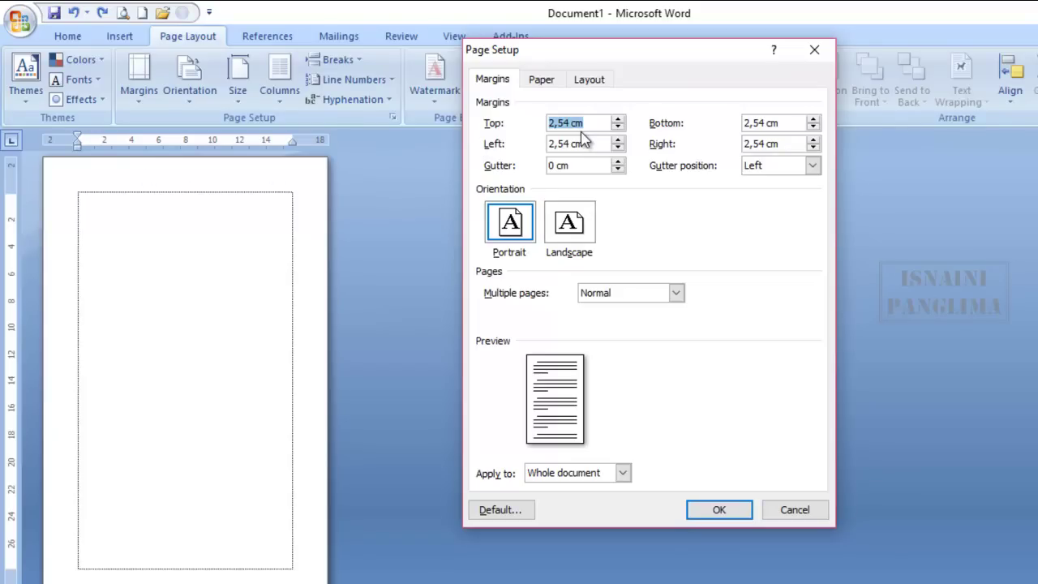
type("4")
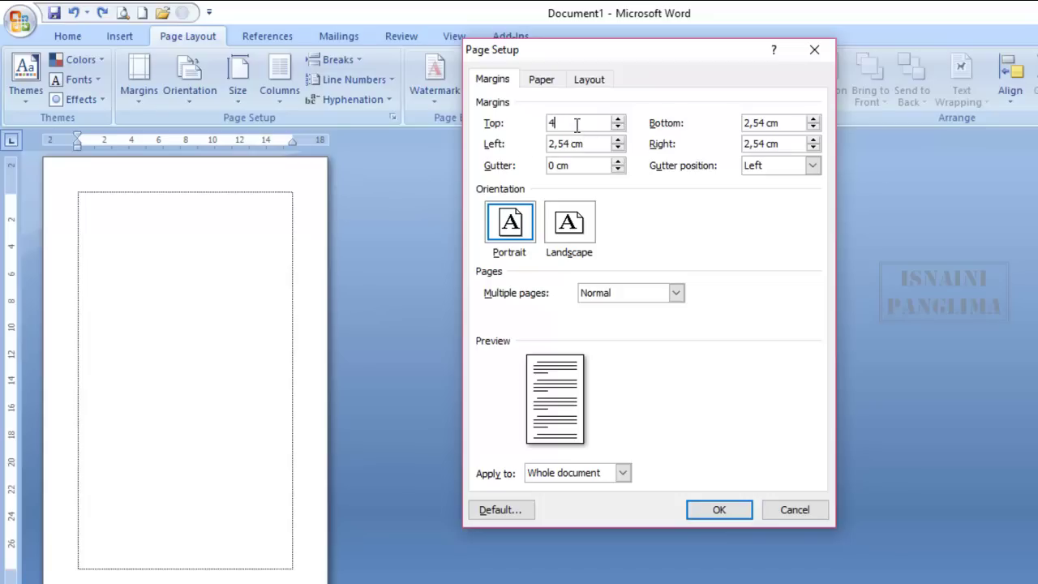
left_click_drag(801, 124, 743, 124)
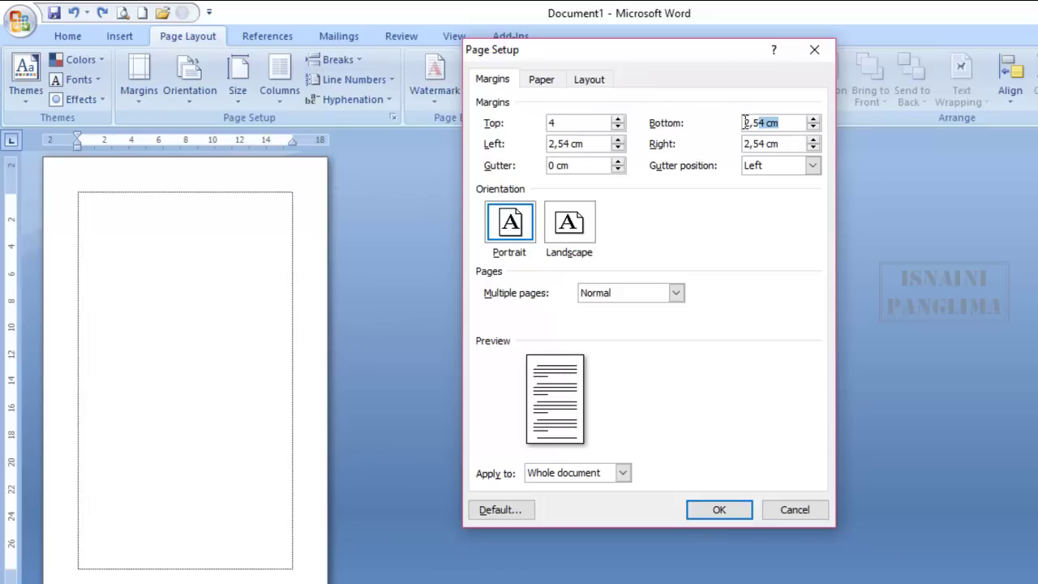
type("3")
left_click_drag(585, 143, 506, 144)
type("4")
left_click_drag(785, 145, 723, 147)
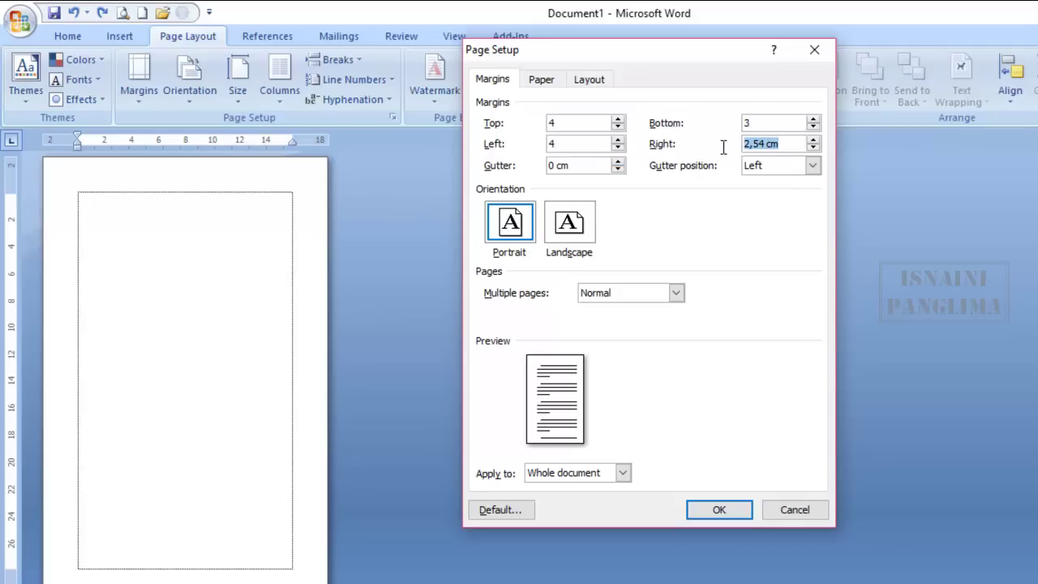
type("3")
left_click(725, 511)
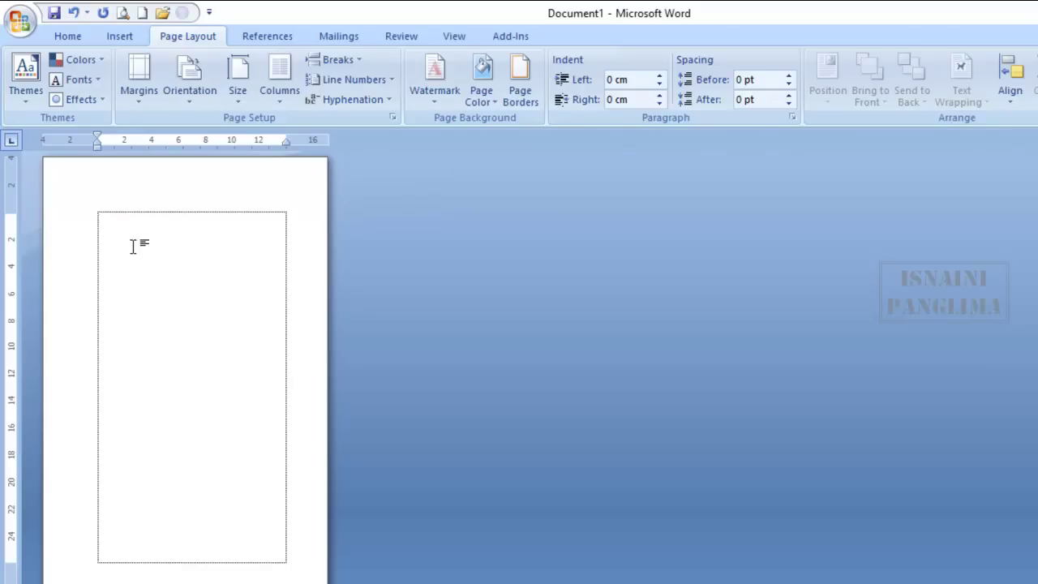
scroll(132, 243, "up", 3)
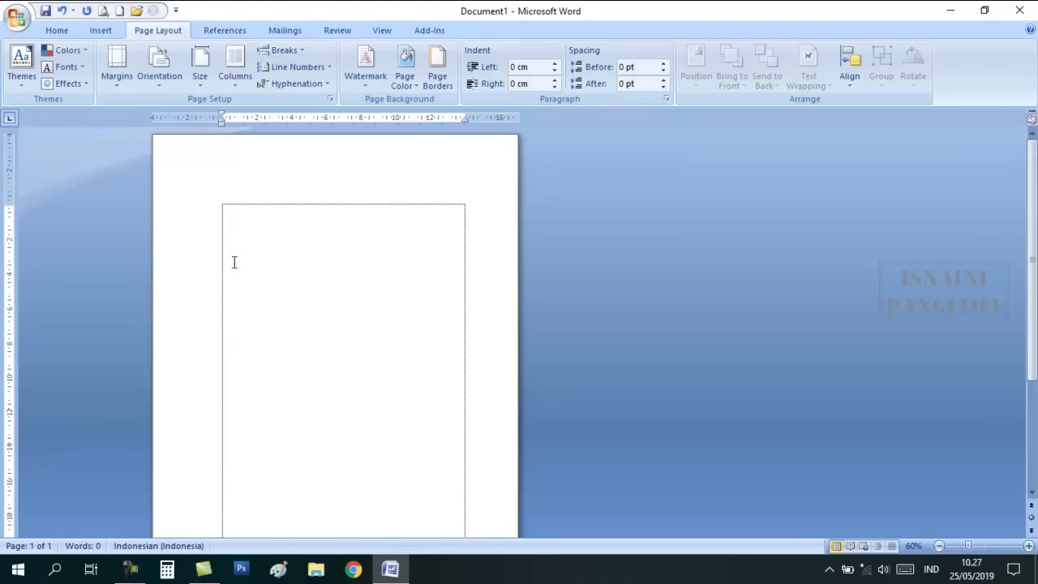
scroll(262, 275, "down", 1, "ctrl")
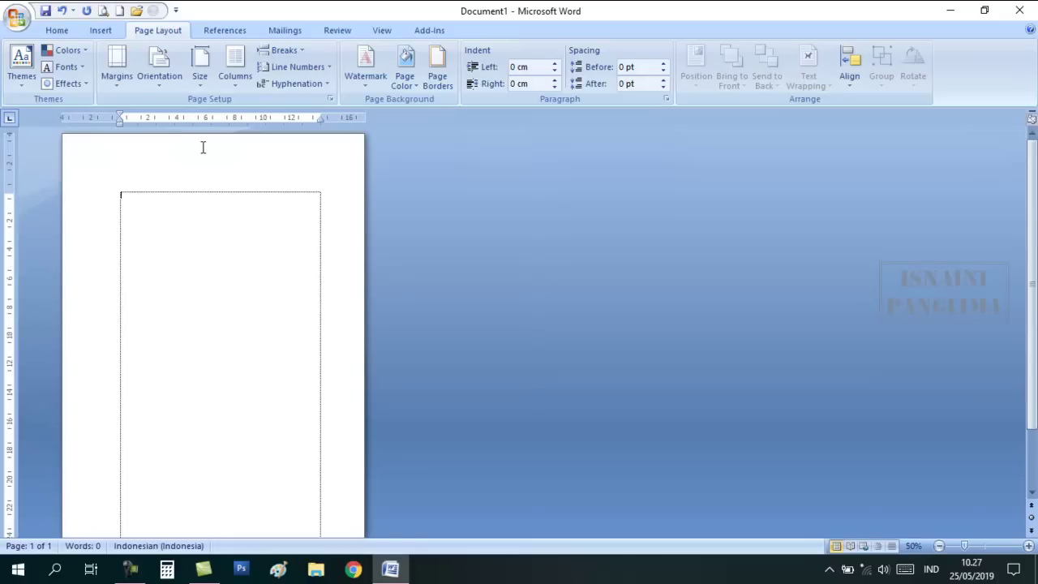
left_click(200, 77)
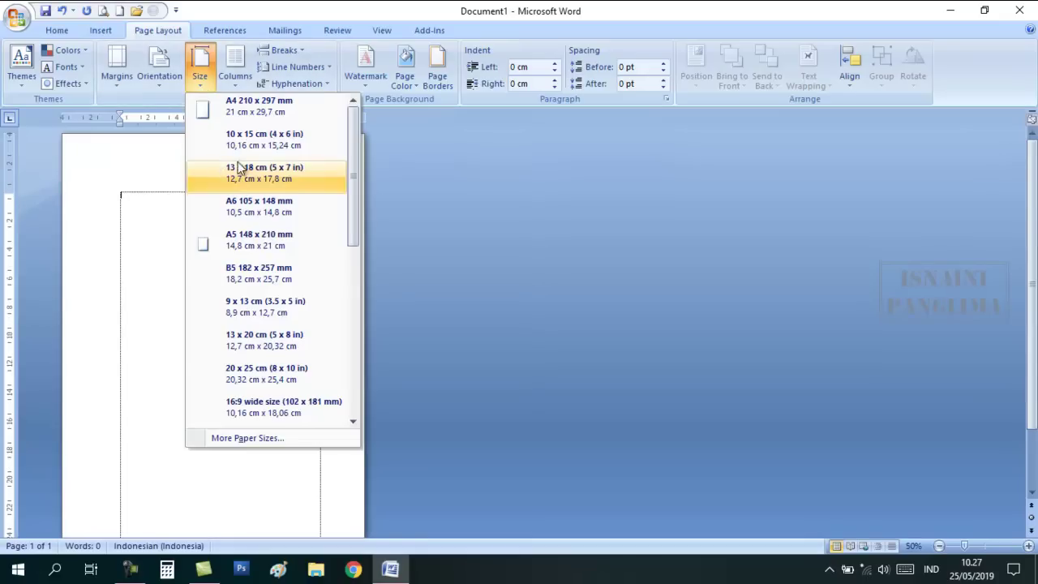
left_click(252, 112)
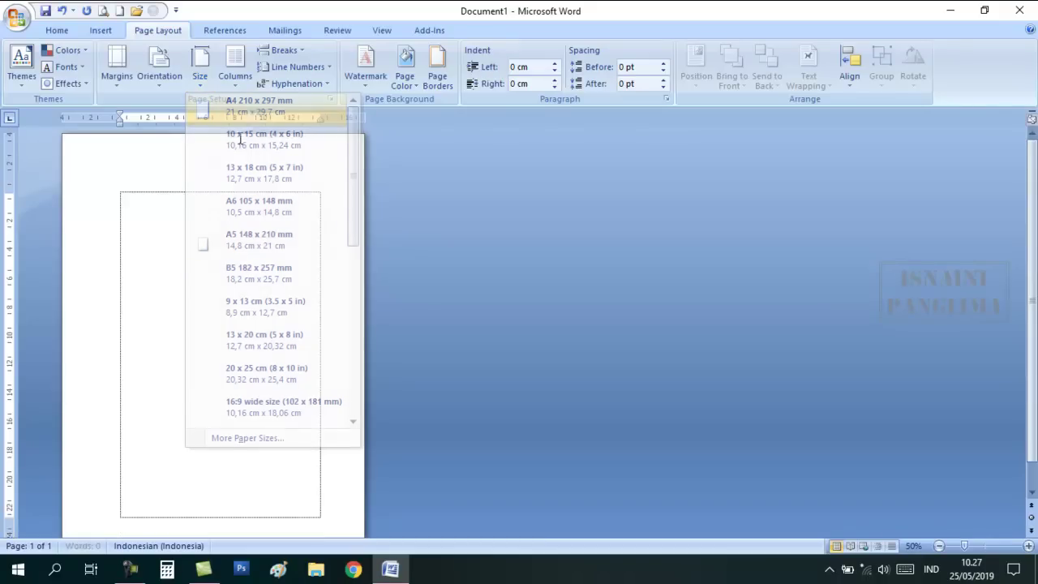
scroll(238, 405, "down", 1, "ctrl")
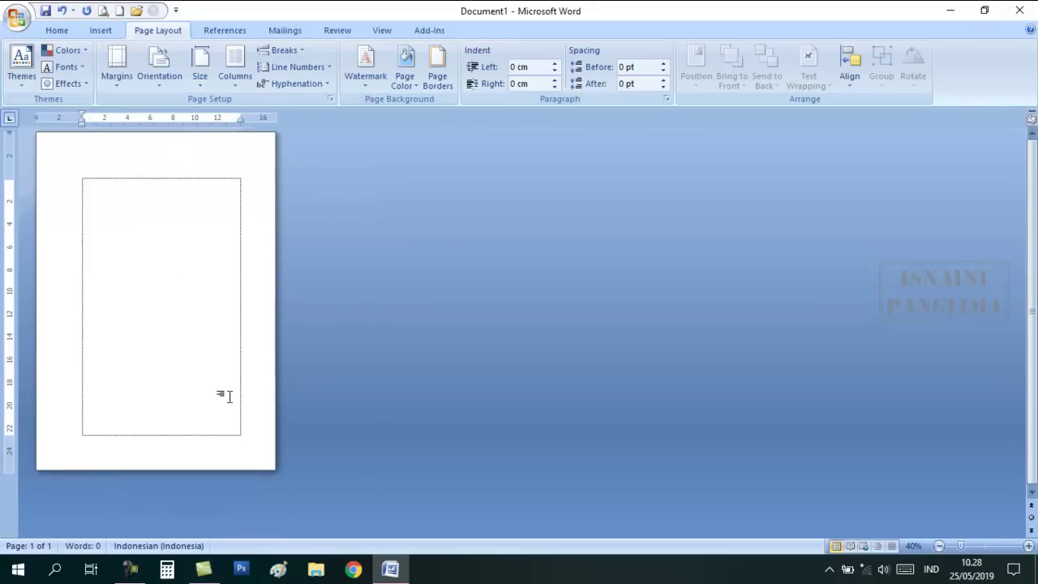
left_click(202, 86)
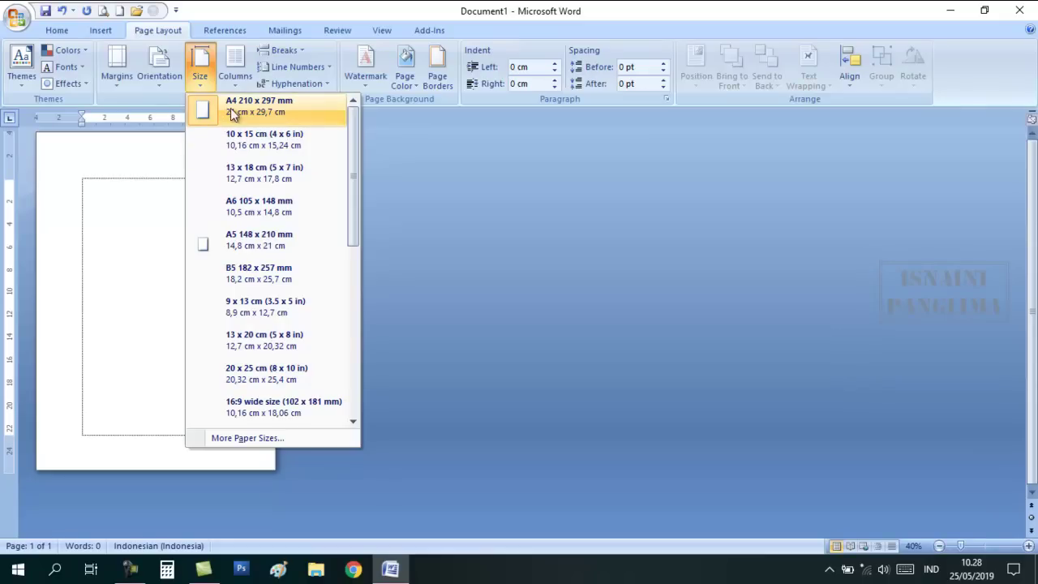
left_click(256, 240)
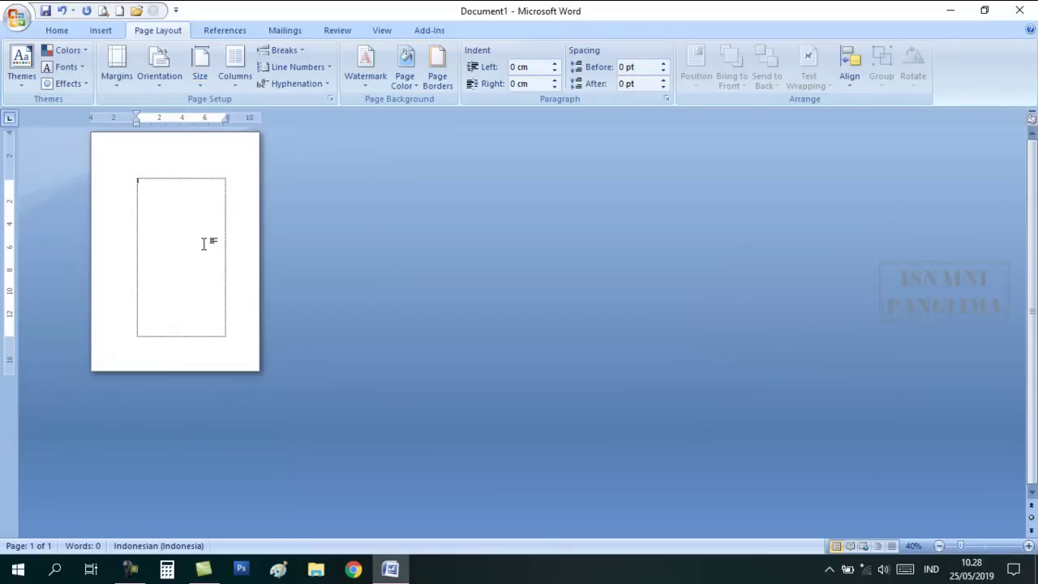
left_click(224, 83)
left_click(204, 81)
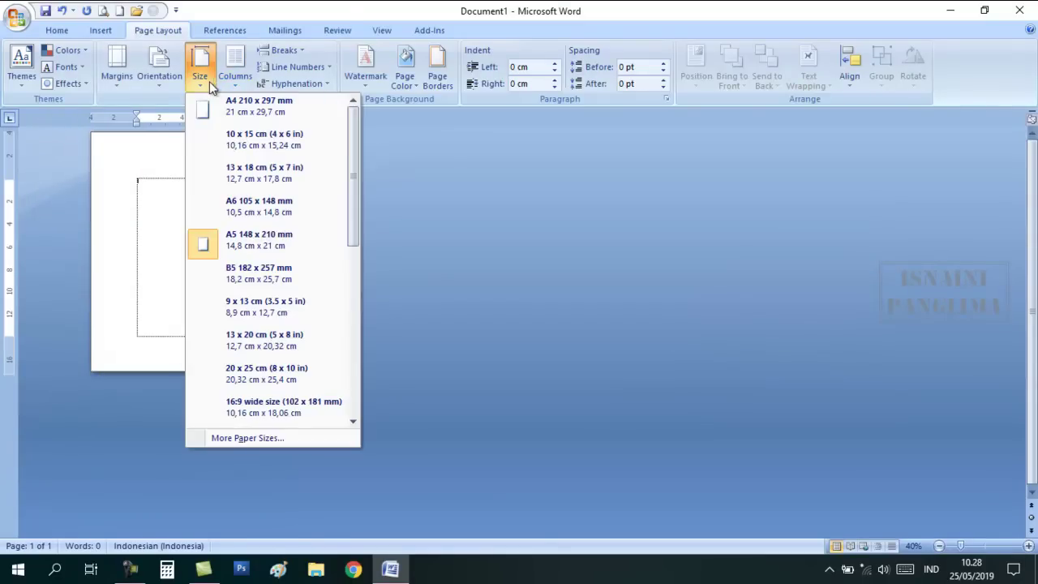
left_click(246, 213)
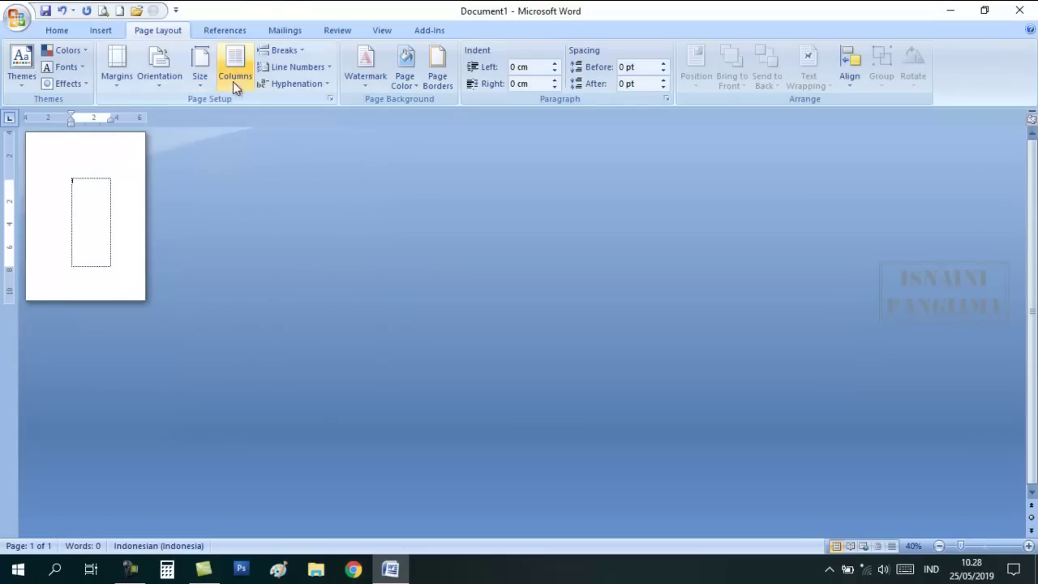
left_click(202, 81)
scroll(238, 347, "down", 3)
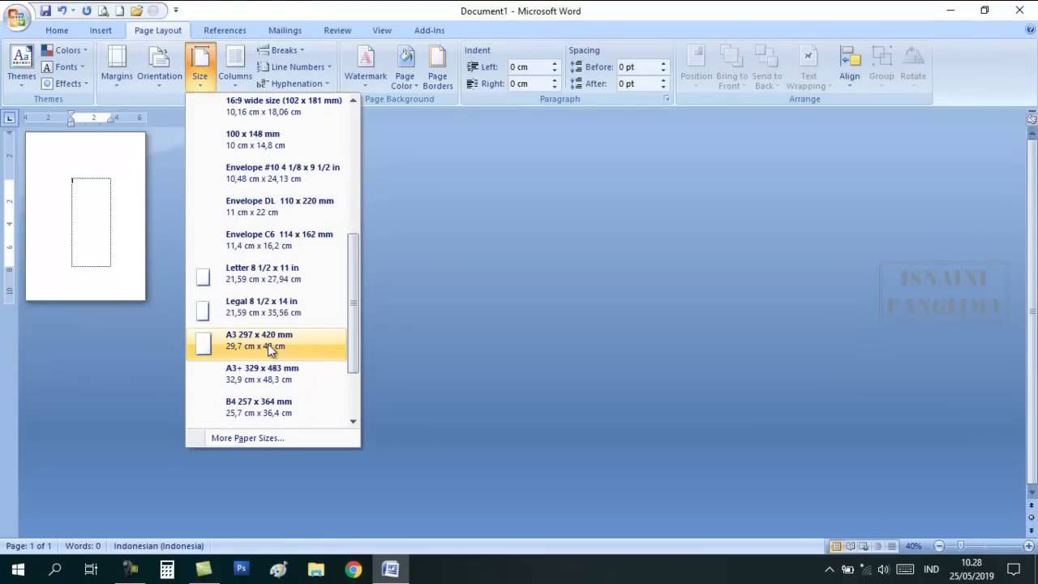
left_click_drag(351, 323, 357, 345)
left_click(268, 188)
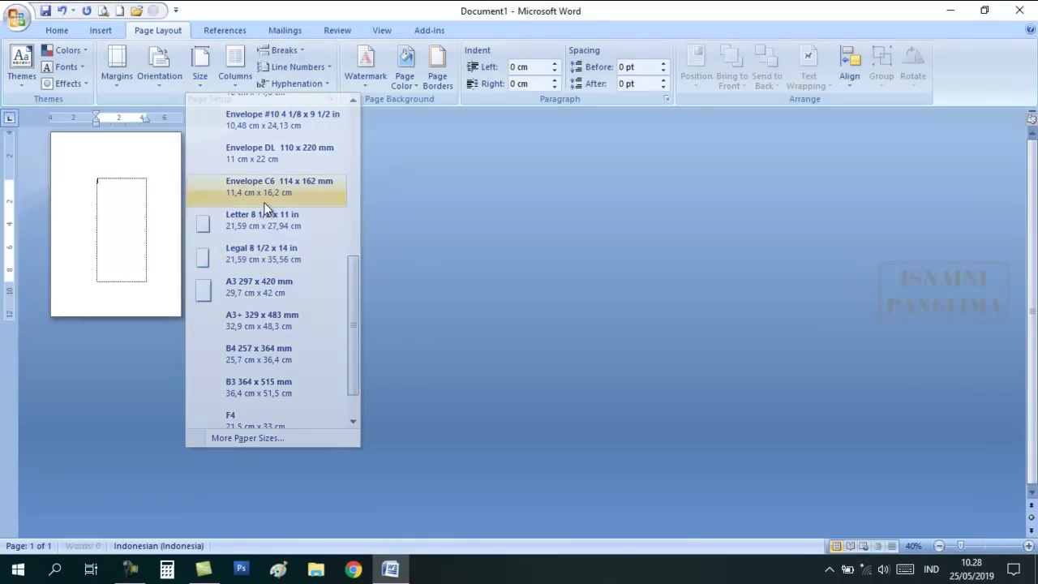
left_click(200, 78)
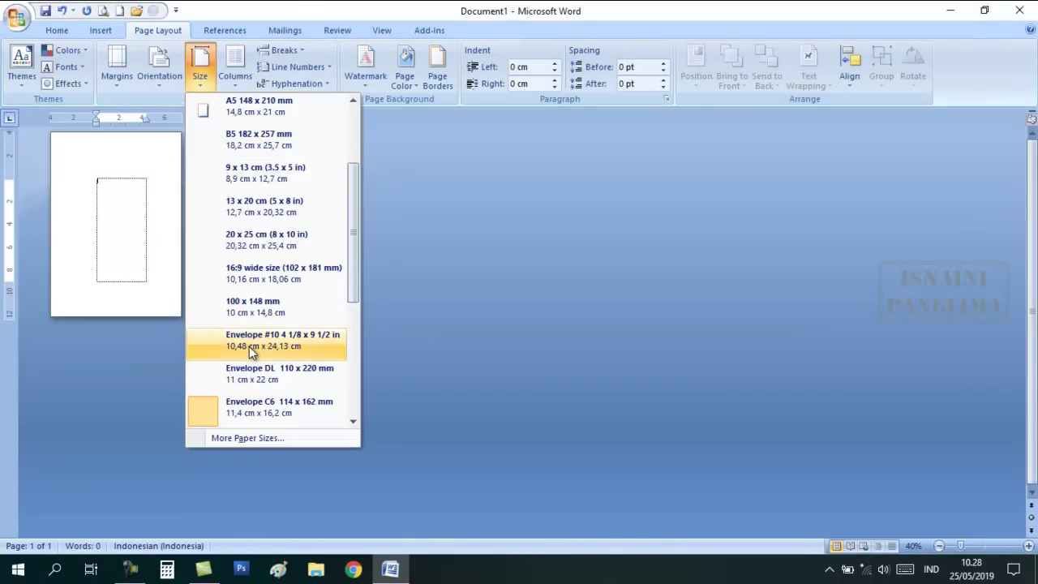
scroll(248, 346, "down", 2)
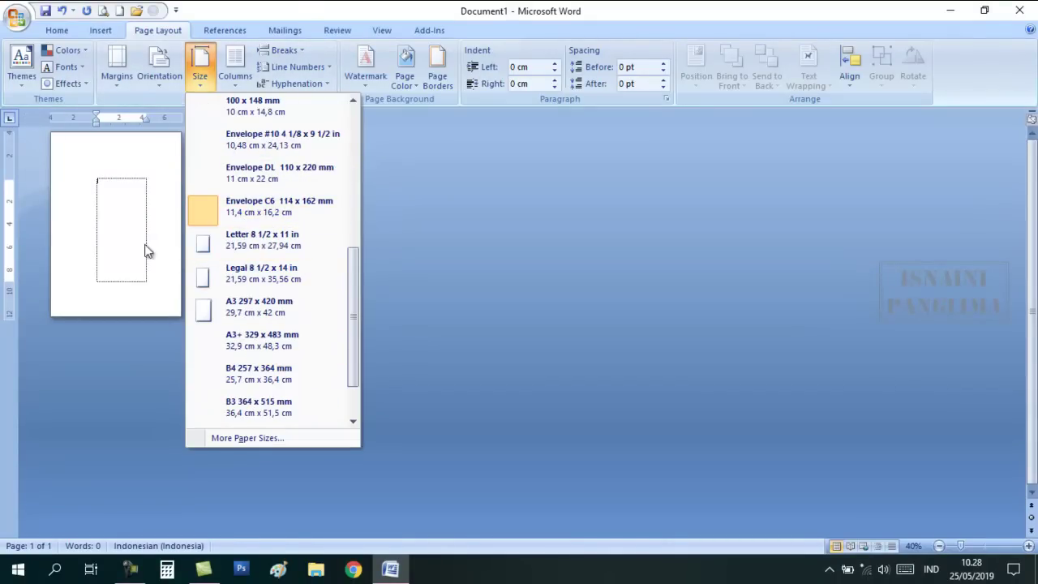
left_click(215, 240)
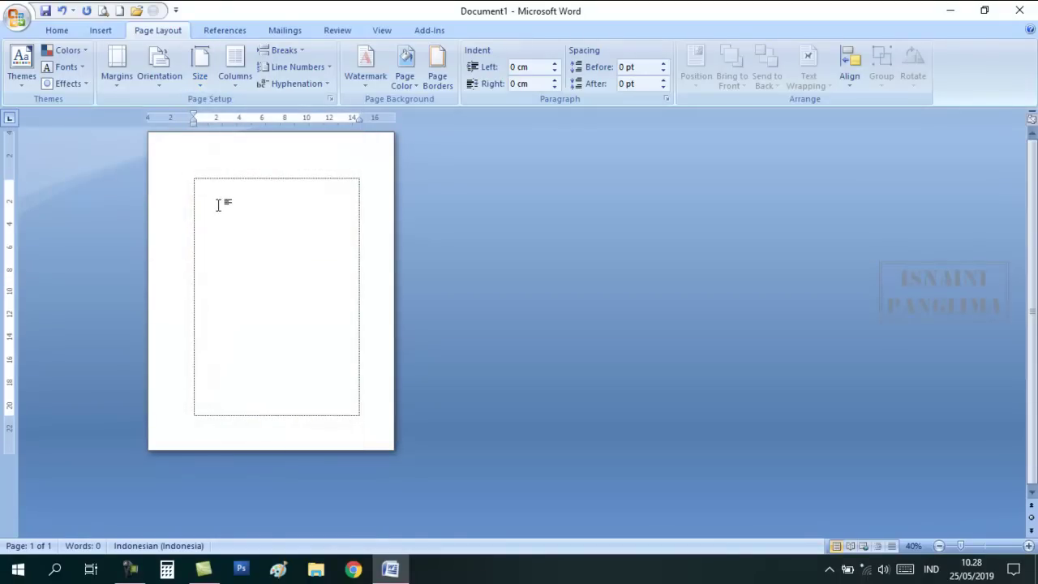
left_click(200, 77)
scroll(248, 361, "down", 2)
scroll(249, 365, "down", 2)
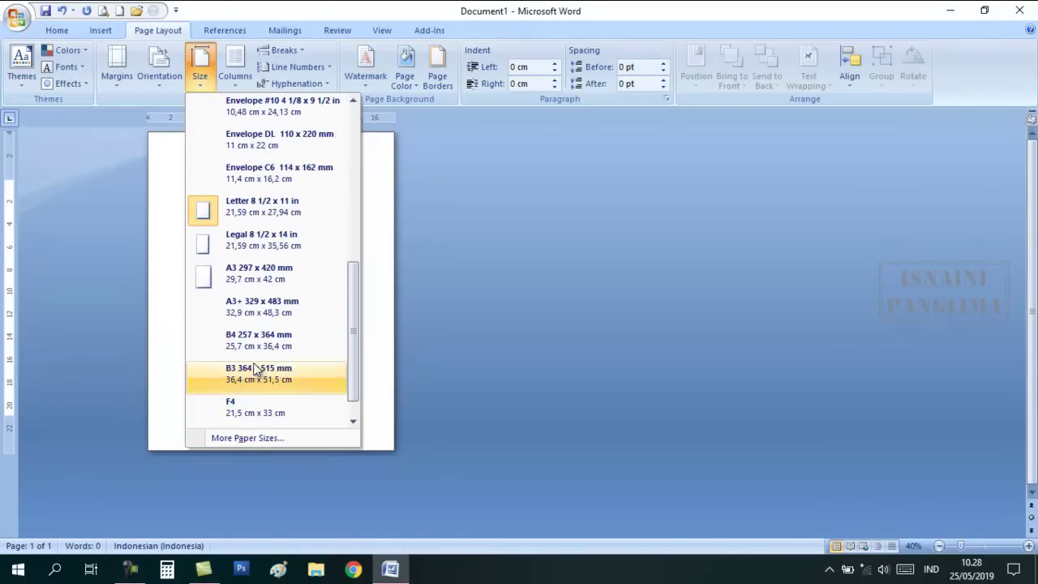
left_click(235, 245)
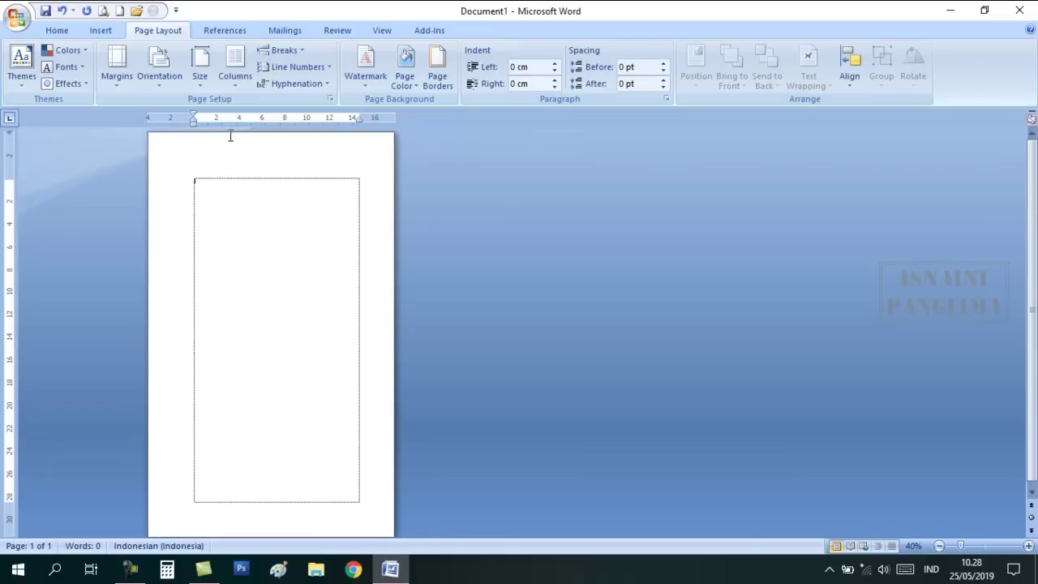
left_click(204, 87)
scroll(243, 235, "down", 3)
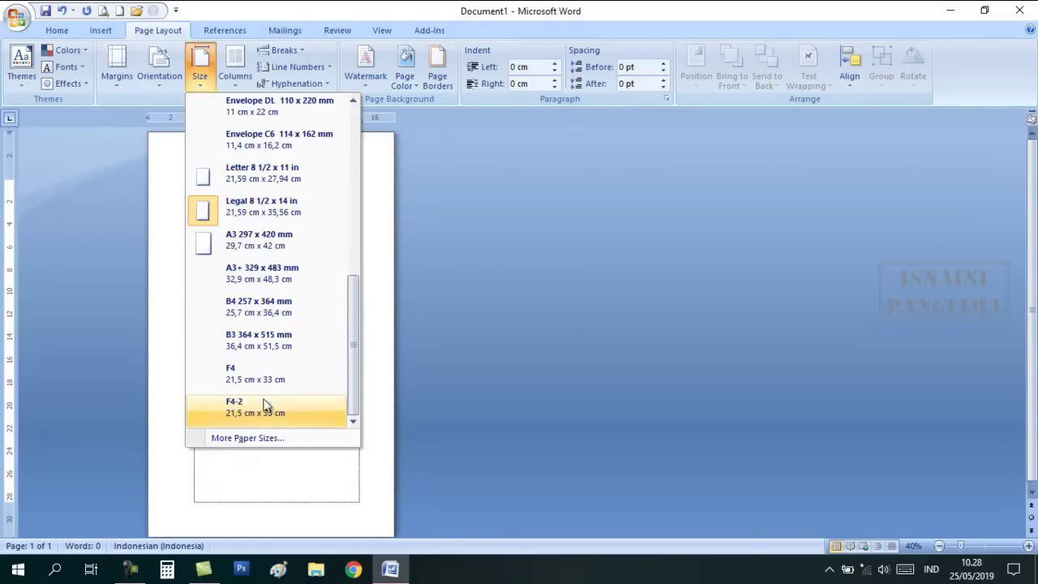
left_click(231, 375)
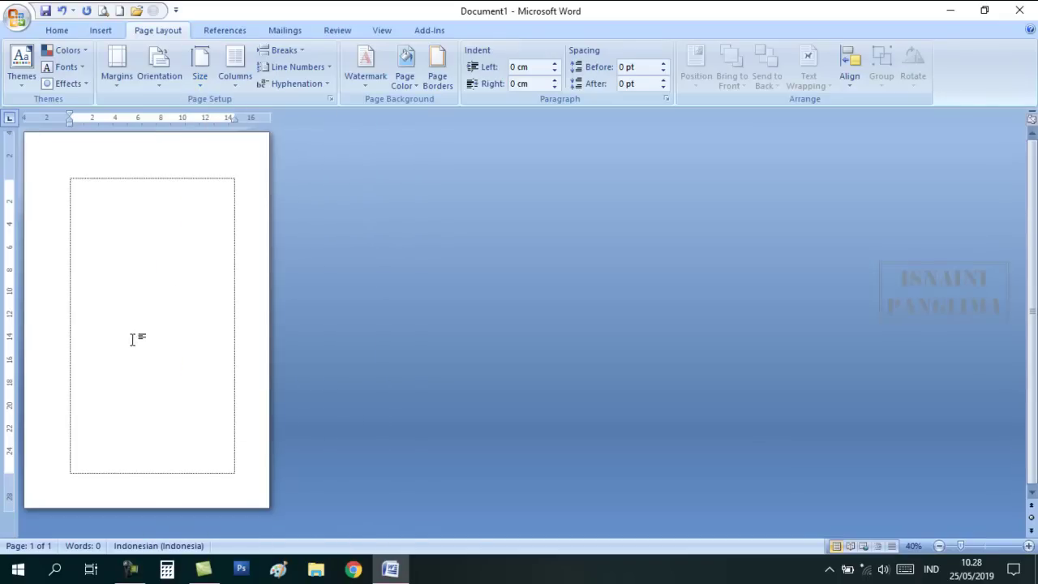
left_click(196, 85)
scroll(243, 211, "up", 5)
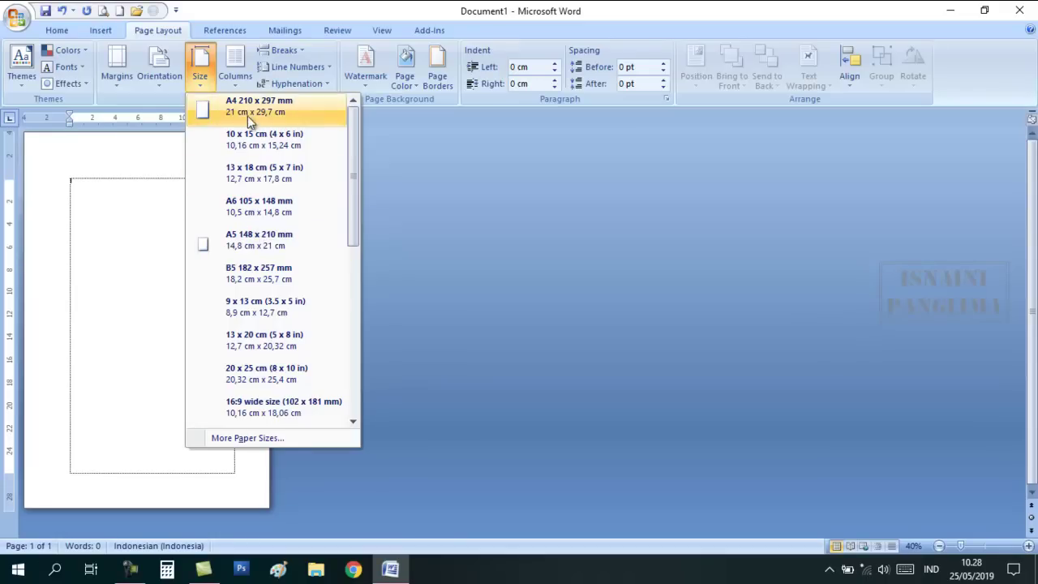
left_click(247, 114)
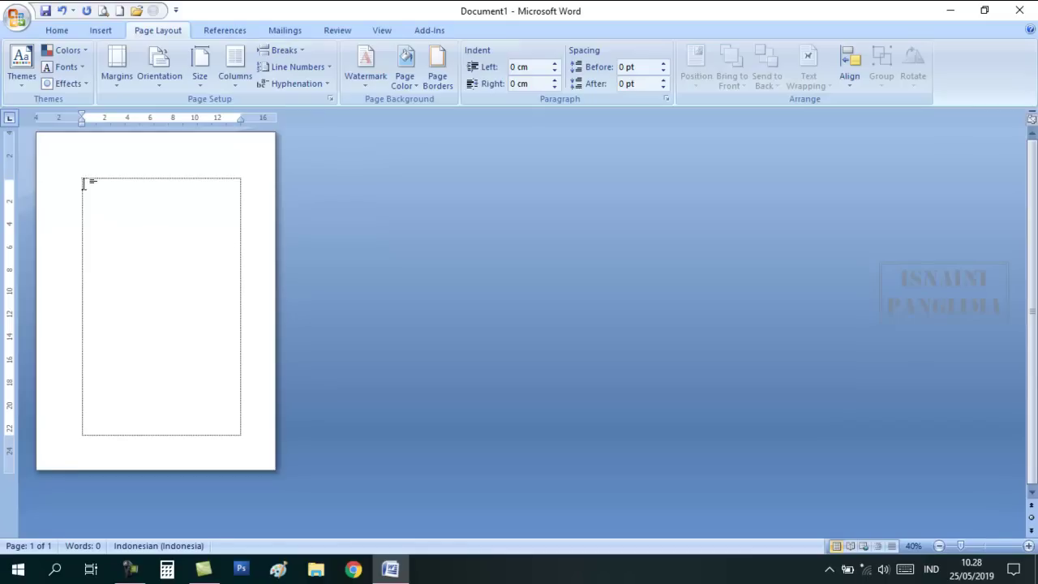
Split the page into two columns and set all four custom margins to 2 cm.
left_click(235, 86)
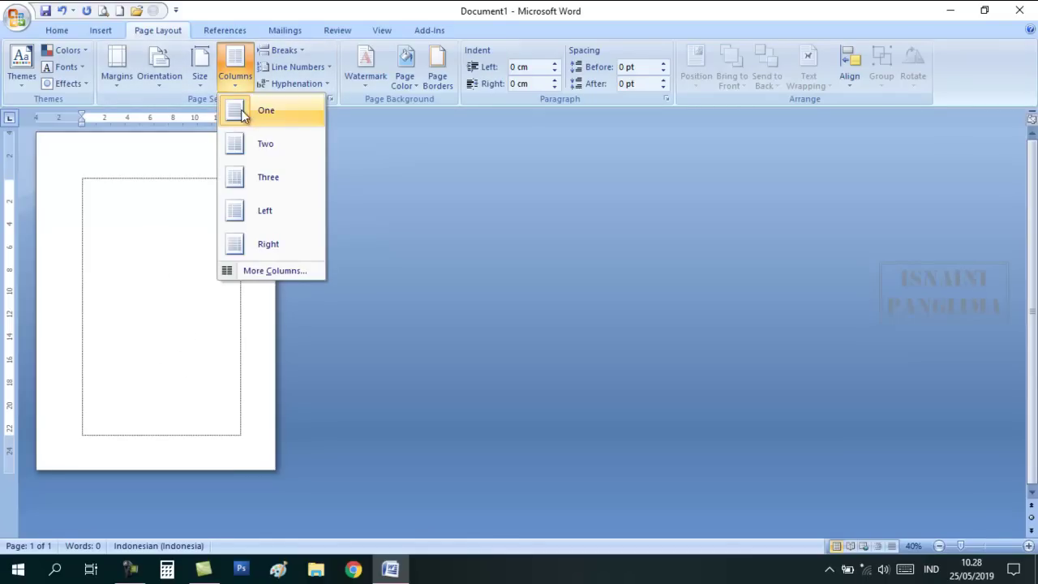
left_click(258, 151)
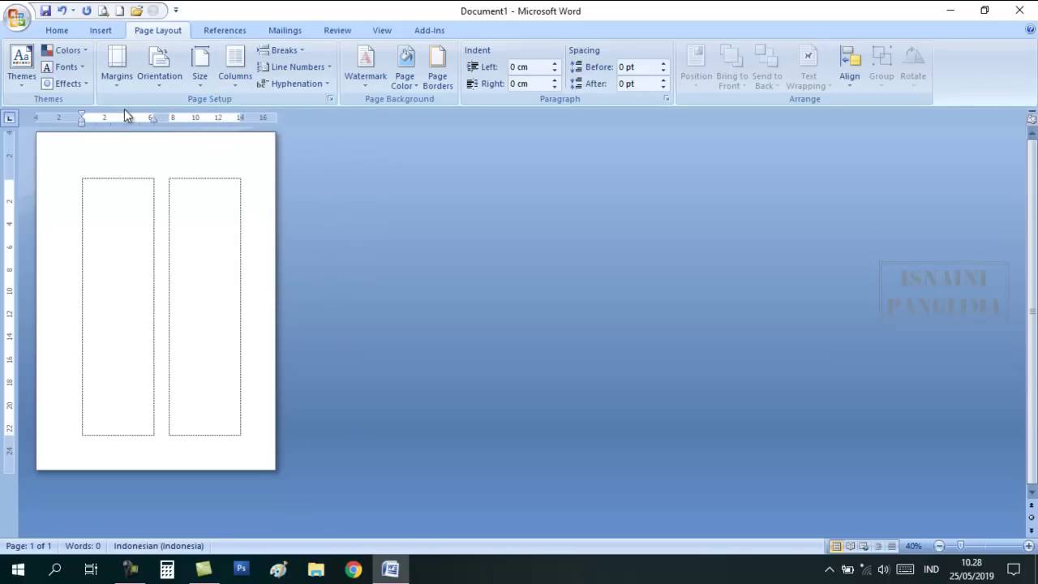
left_click(116, 73)
left_click(163, 377)
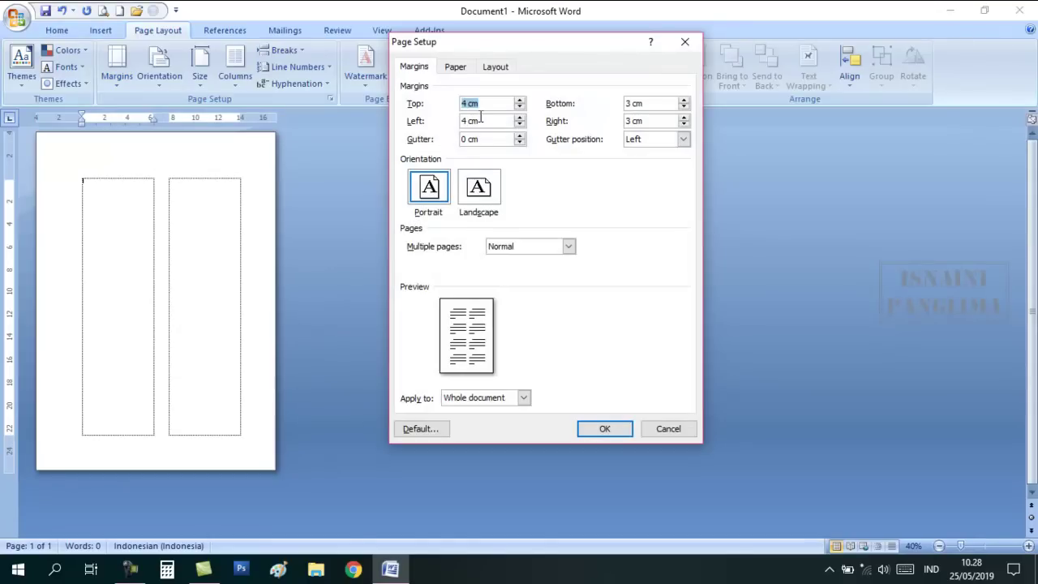
type("2")
key("Tab")
type("2")
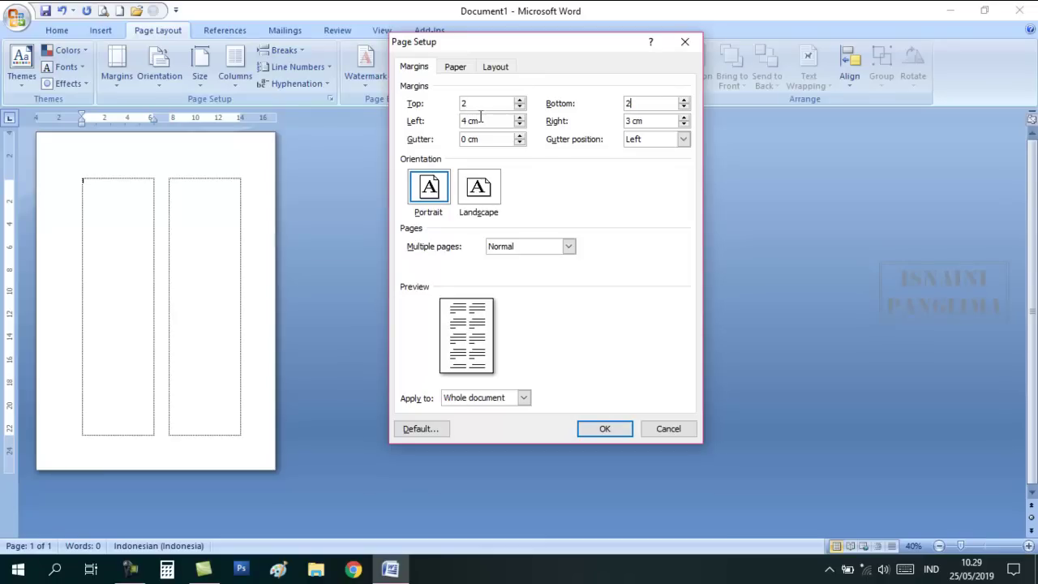
key("Tab")
type("2")
key("Tab")
type("2")
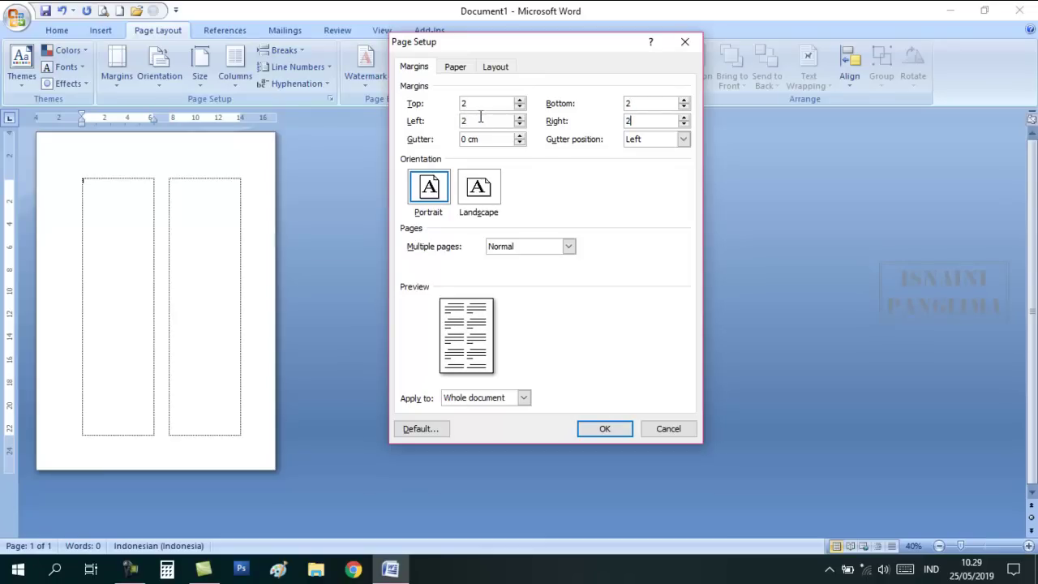
left_click(601, 430)
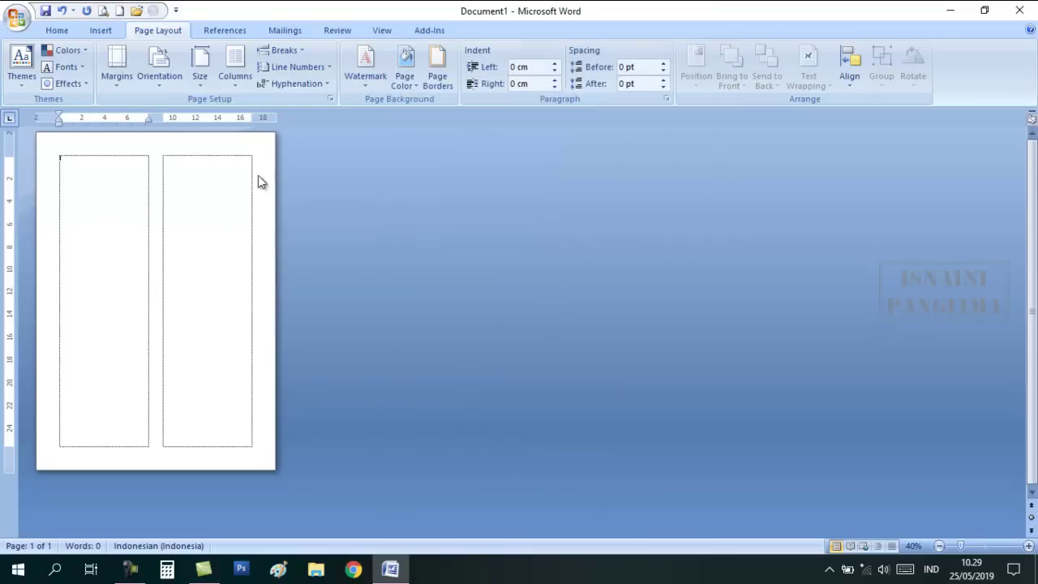
Preview the One, Two, Three, Left and Right column presets.
left_click(235, 74)
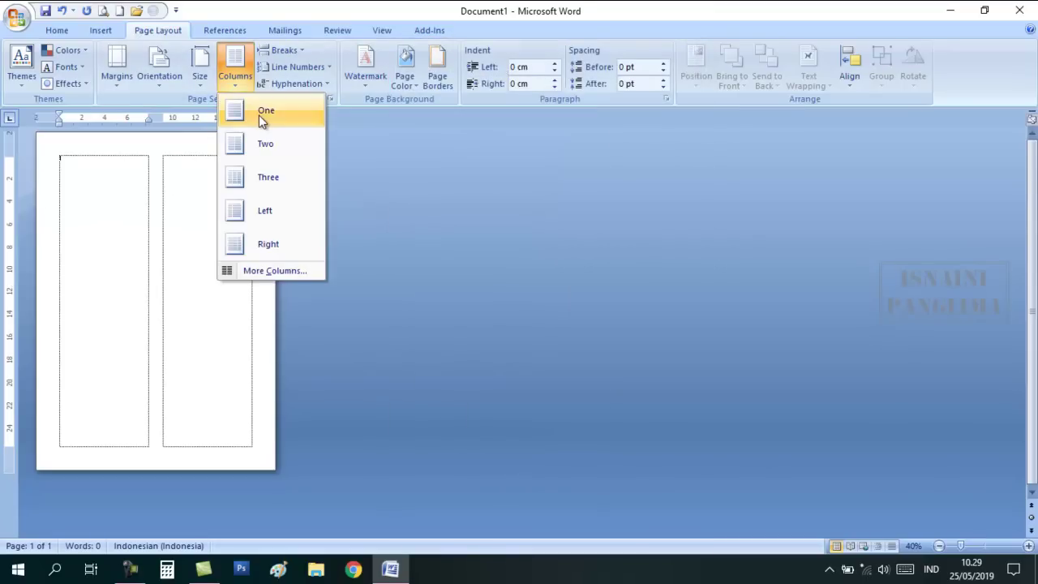
left_click(258, 112)
left_click(243, 86)
left_click(248, 146)
left_click(235, 91)
left_click(244, 177)
left_click(234, 75)
left_click(251, 212)
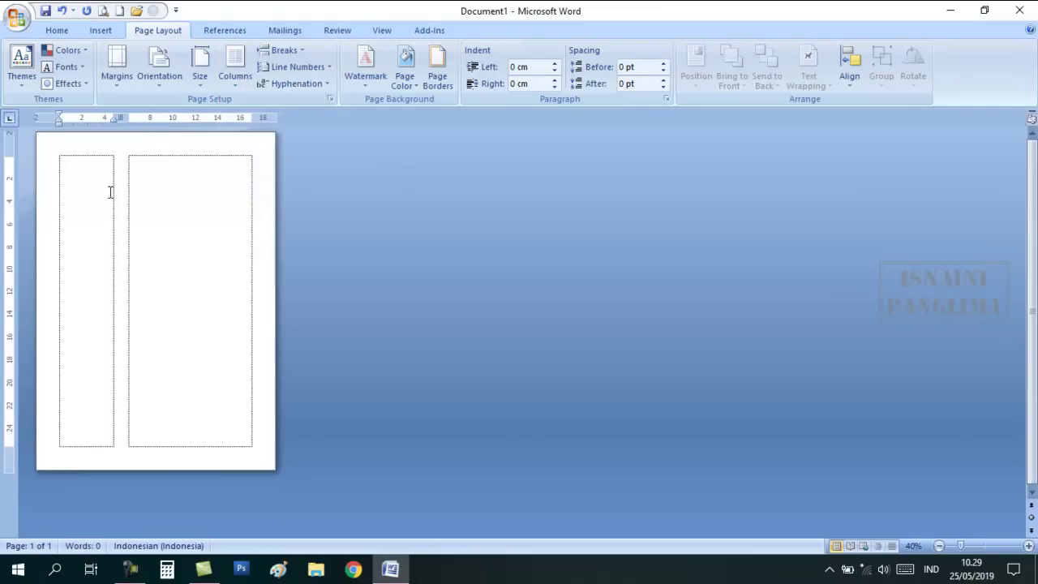
left_click(240, 88)
left_click(276, 244)
Set three equal-width columns with a line between them via More Columns.
left_click(236, 81)
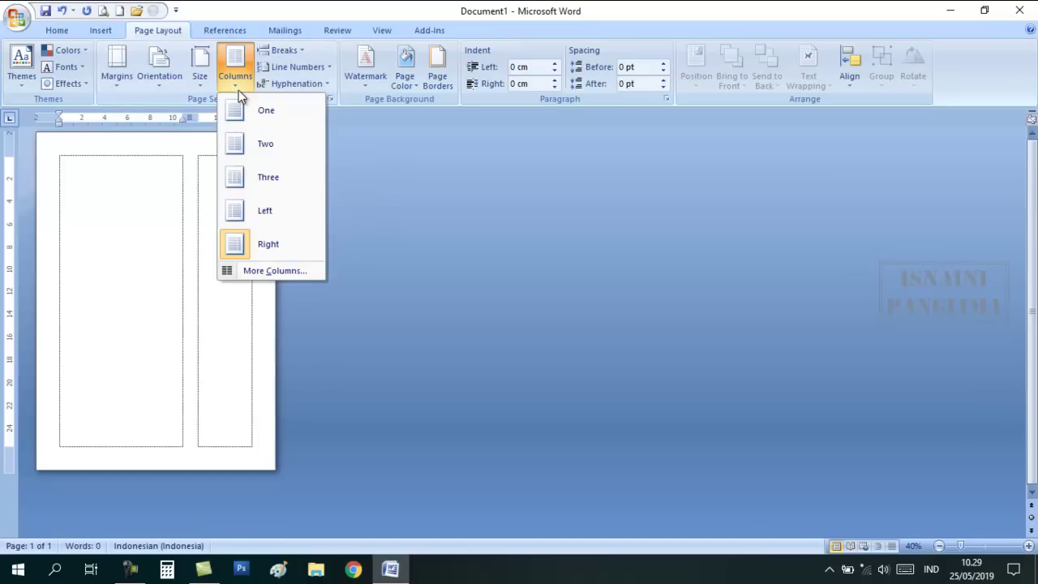
left_click(276, 270)
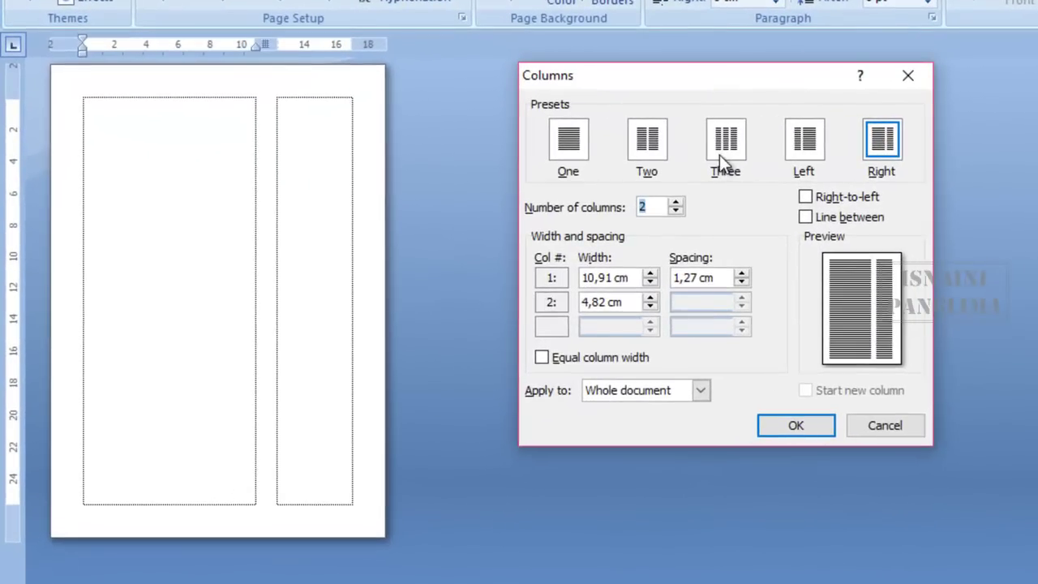
left_click(612, 172)
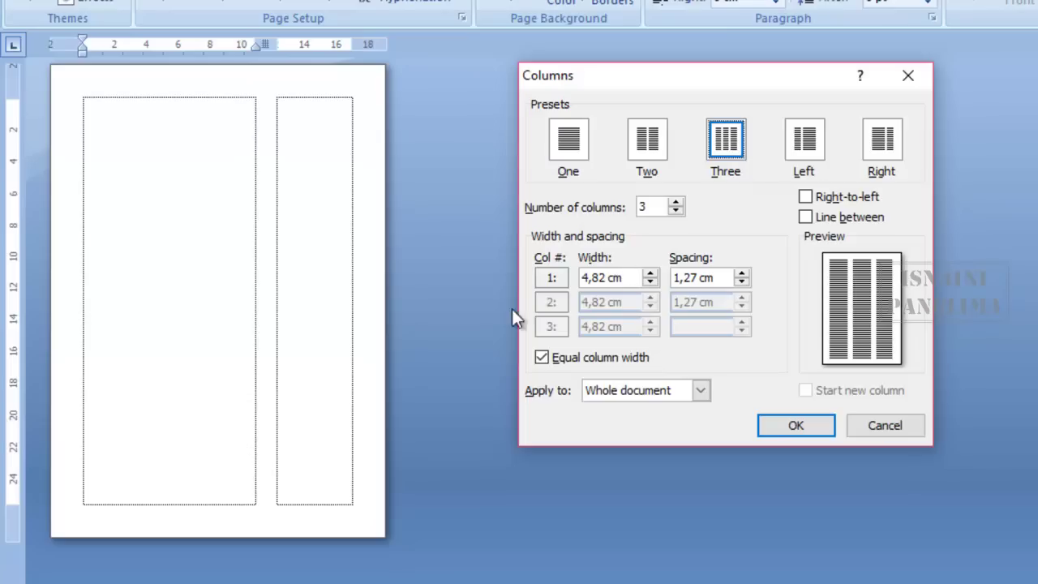
left_click(805, 217)
left_click(805, 217)
left_click(805, 219)
left_click(805, 223)
left_click(805, 217)
left_click(793, 428)
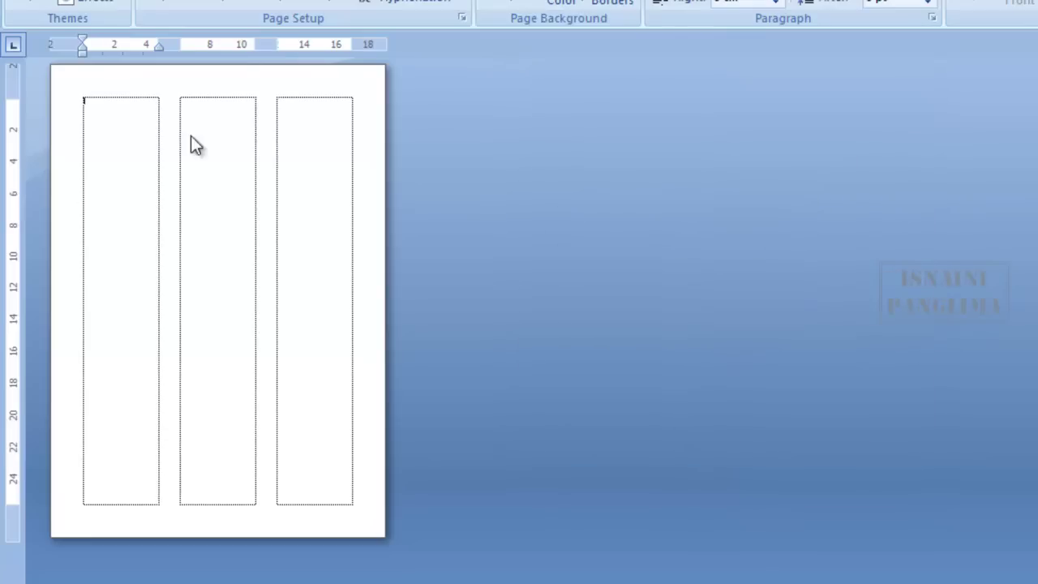
scroll(241, 246, "up", 2, "ctrl")
scroll(389, 259, "up", 2, "ctrl")
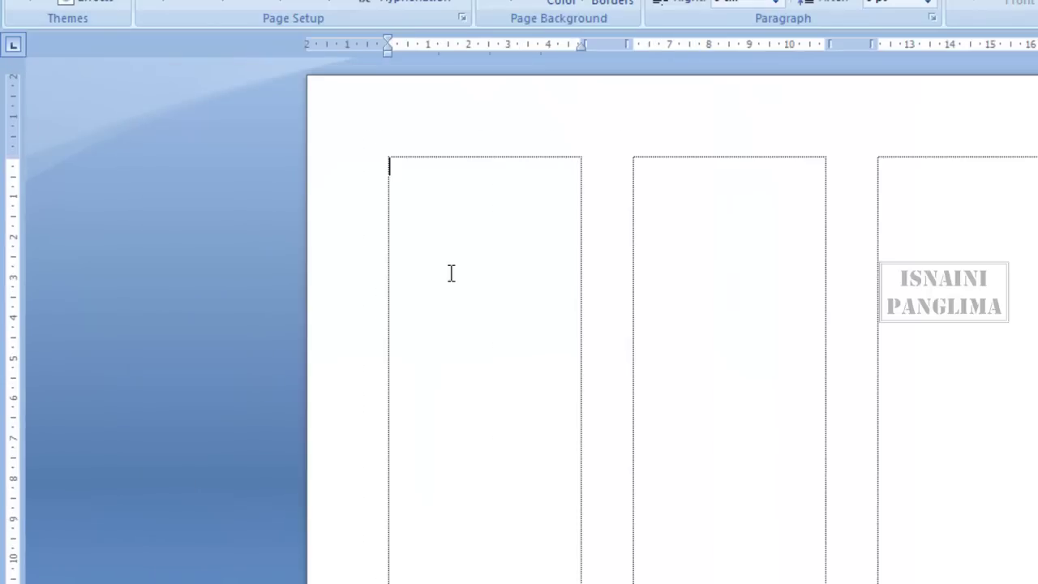
type("dfsfs")
key("Return")
key("ctrl+shift+Return")
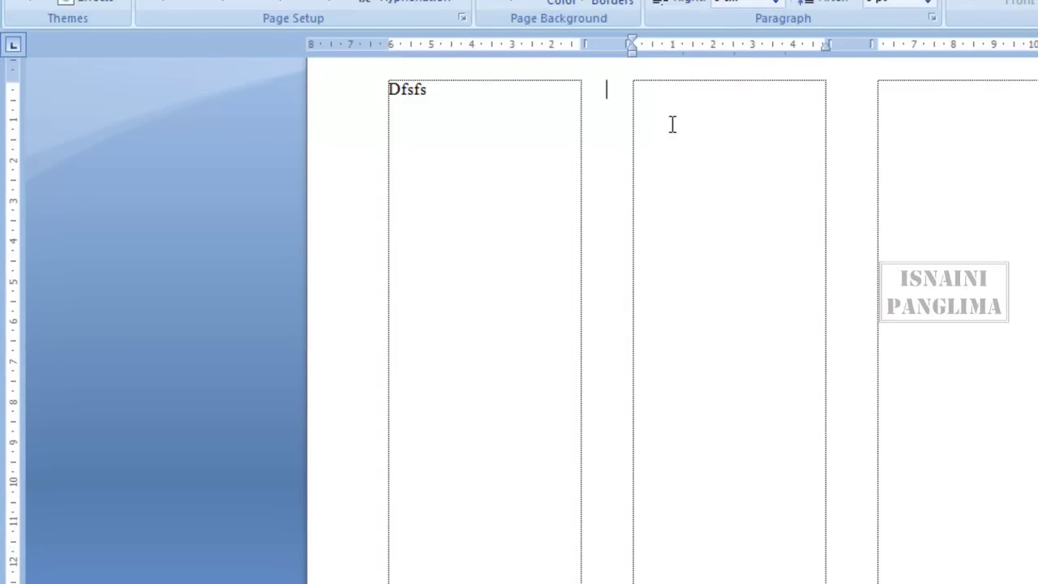
type("ghfhf")
key("Return")
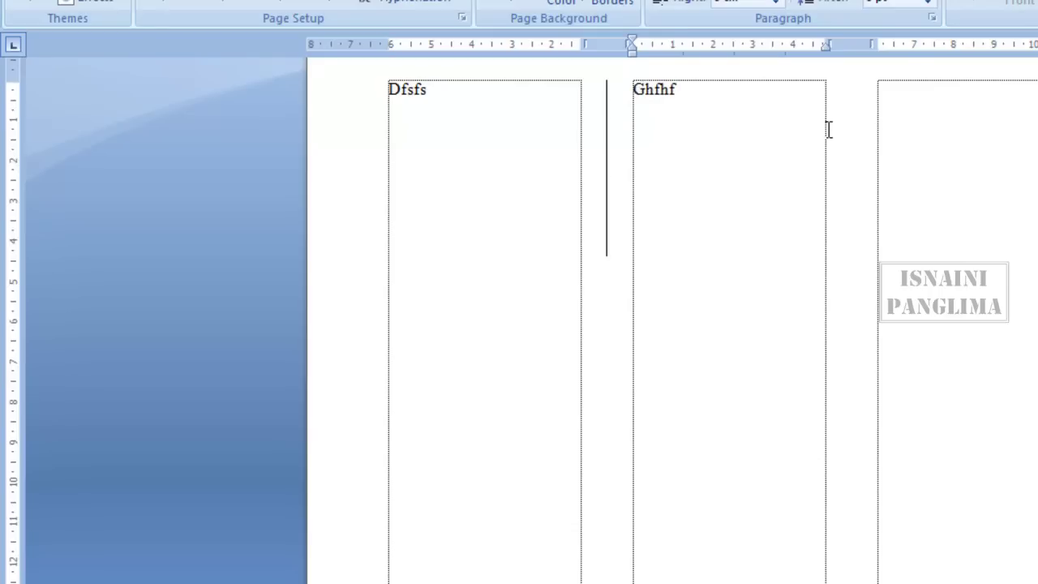
left_click(465, 102)
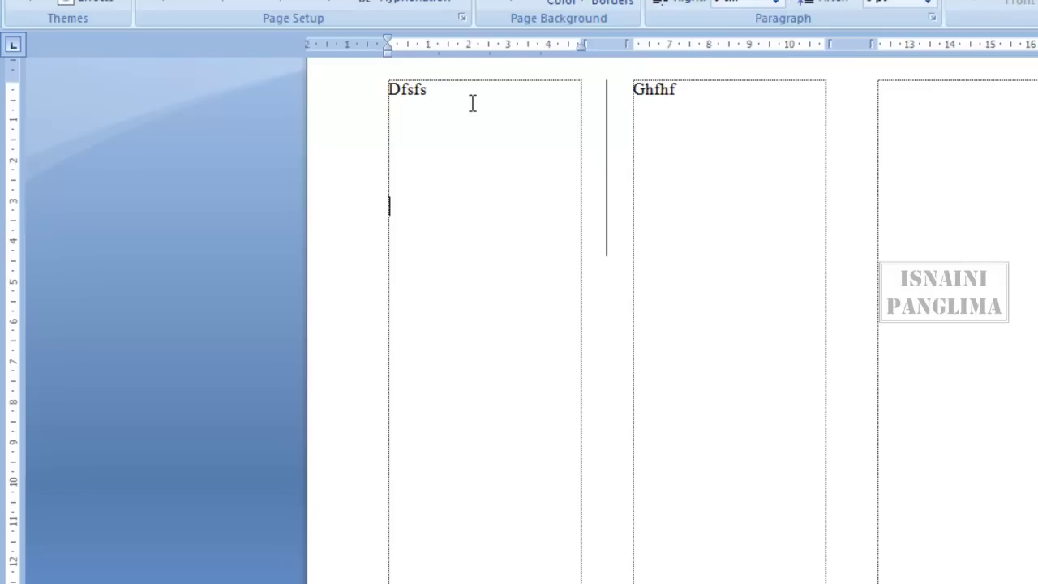
key("ctrl+z")
key("ctrl+z")
key("ctrl+z")
key("ctrl+z")
key("ctrl+z")
key("ctrl+z")
key("ctrl+z")
scroll(624, 243, "up", 2)
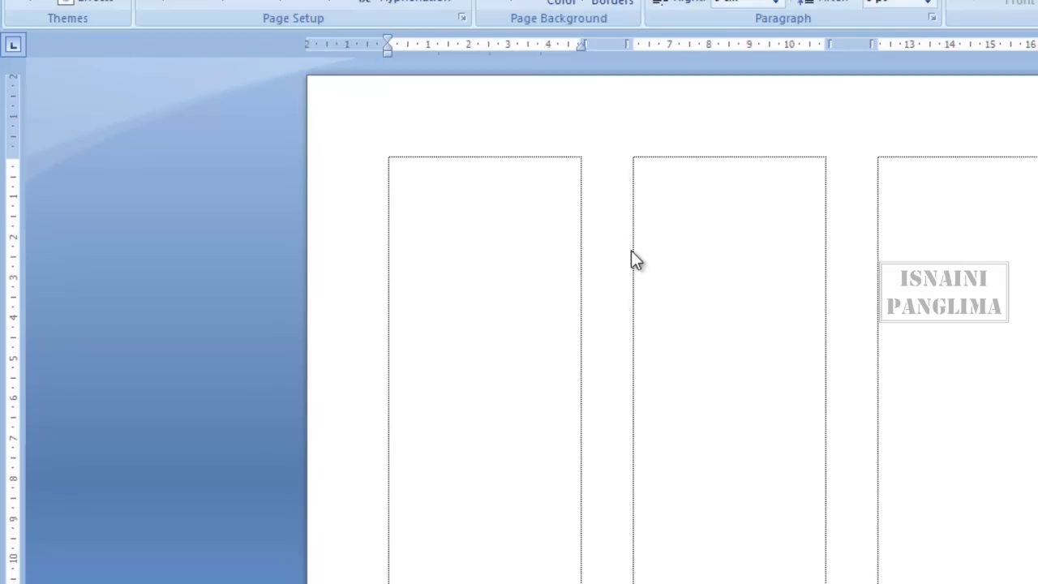
scroll(669, 206, "down", 2, "ctrl")
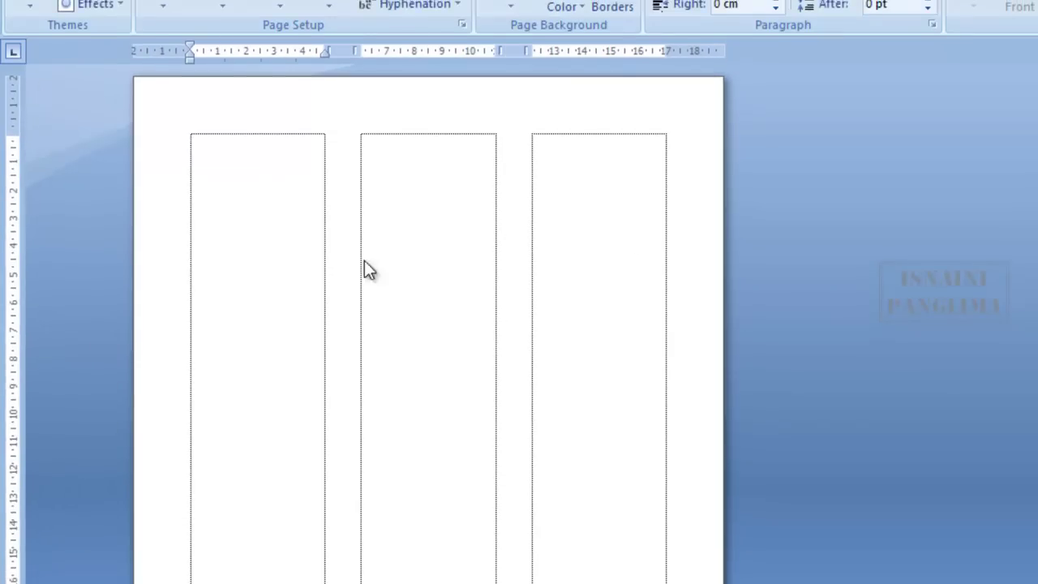
scroll(361, 531, "down", 4)
scroll(362, 531, "up", 3)
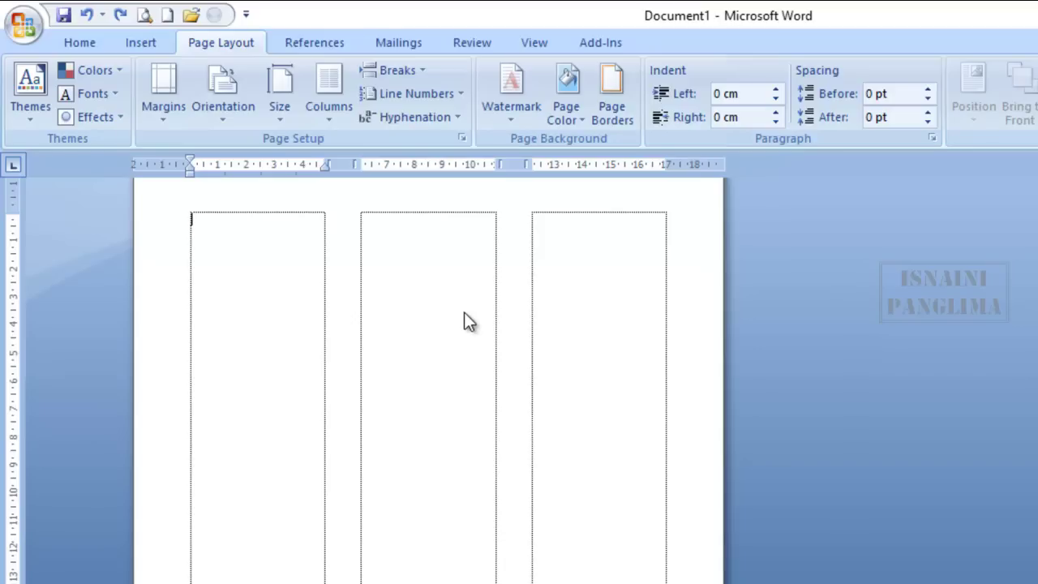
key("Return")
key("Return")
left_click(397, 69)
left_click(188, 240)
scroll(222, 242, "up", 3)
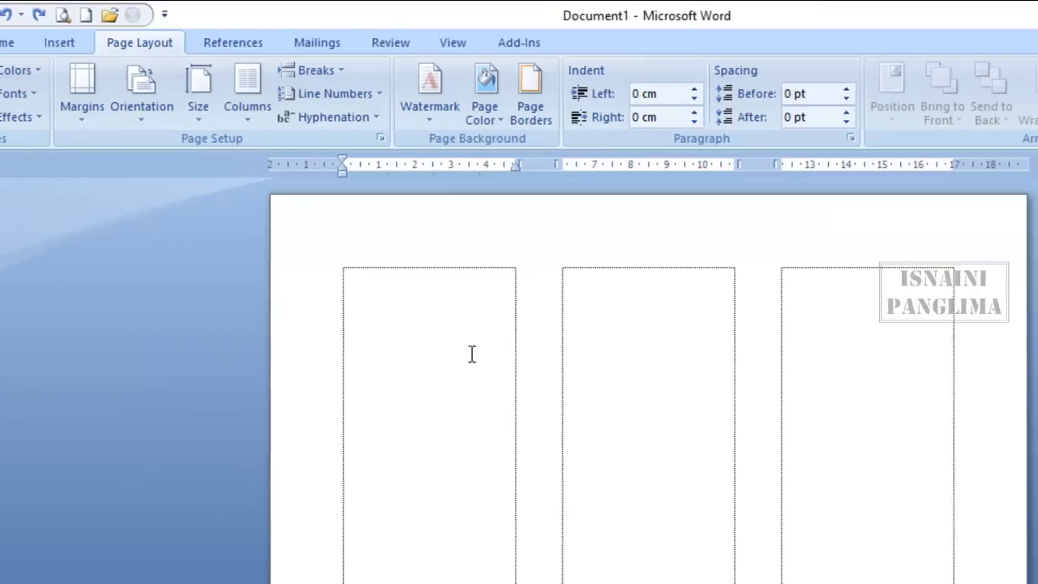
Insert two column breaks, then move back to the top of the first column.
left_click(205, 72)
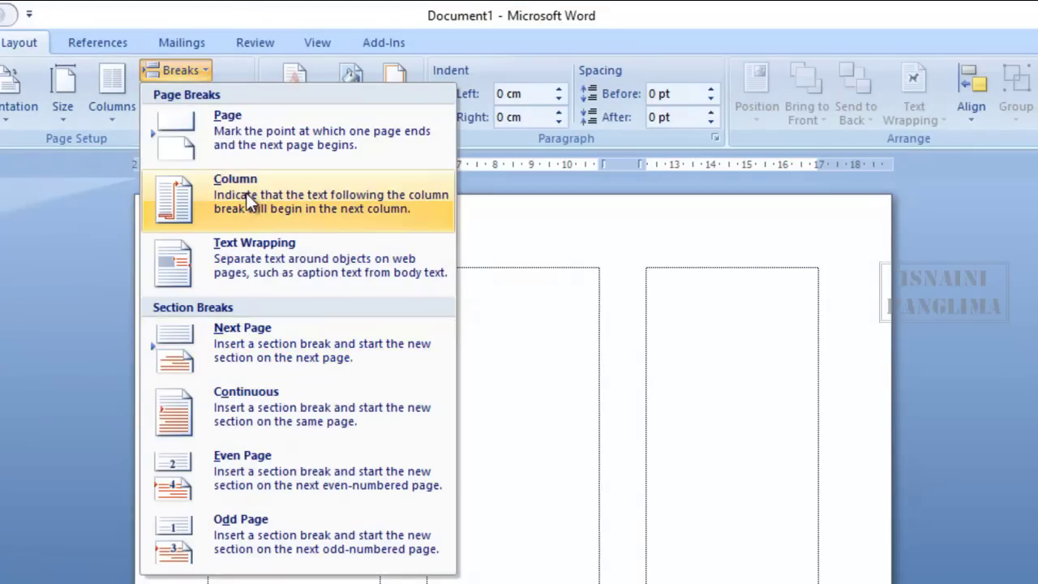
left_click(273, 202)
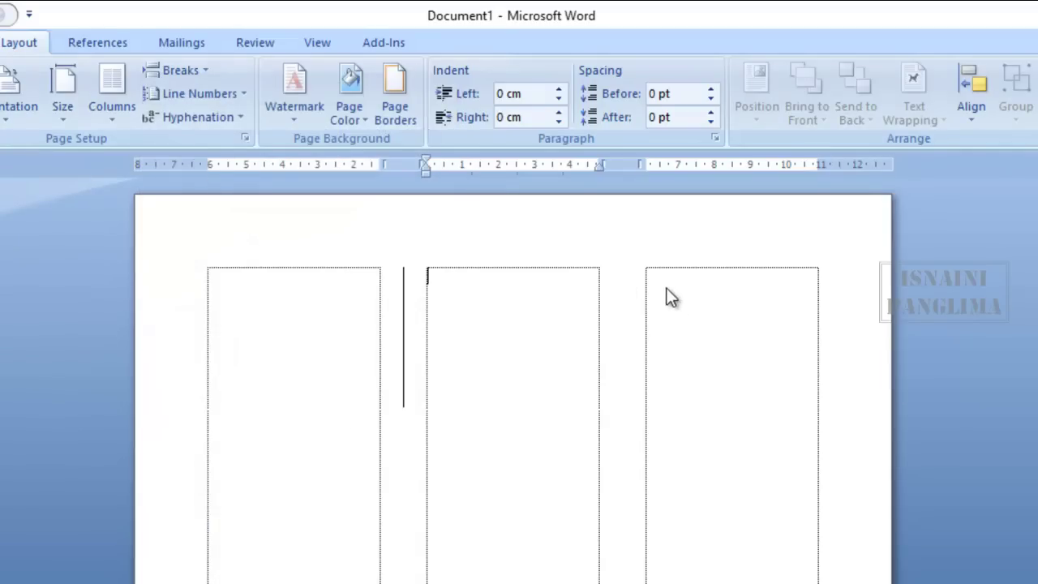
left_click(178, 70)
left_click(154, 193)
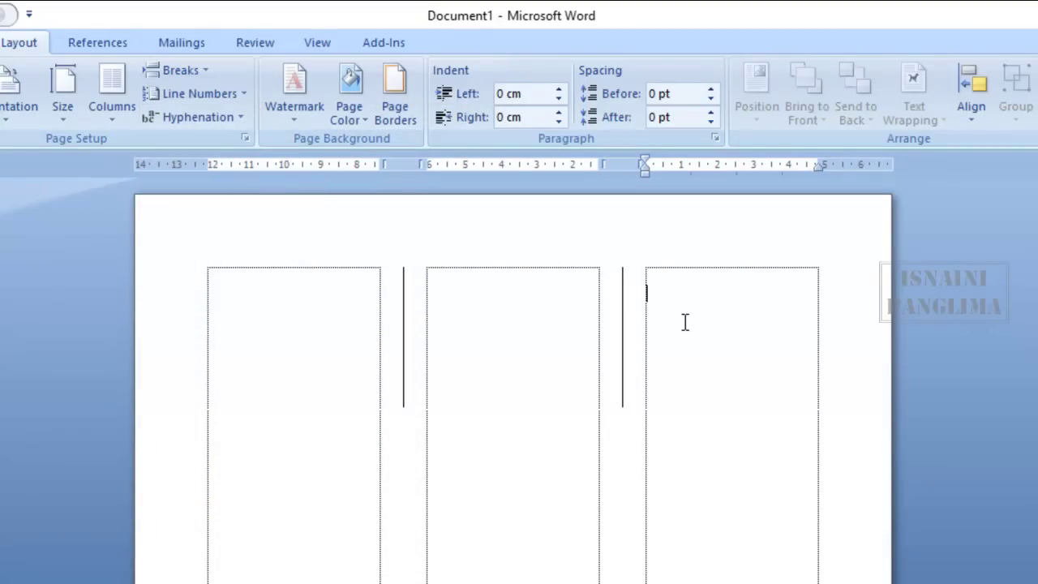
key("BackSpace")
key("BackSpace")
key("ctrl+shift+Return")
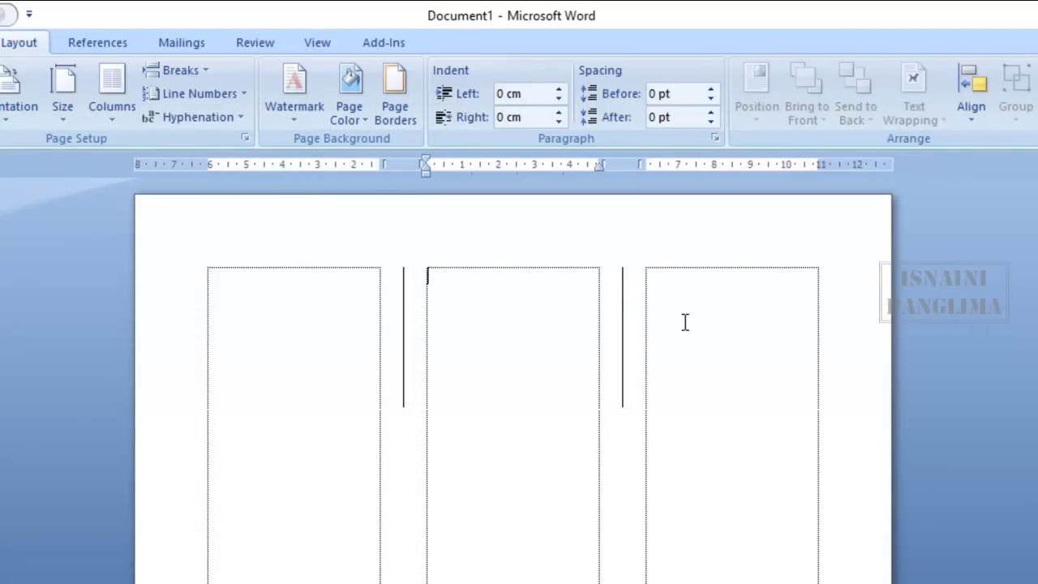
key("ctrl+shift+Return")
key("BackSpace")
key("BackSpace")
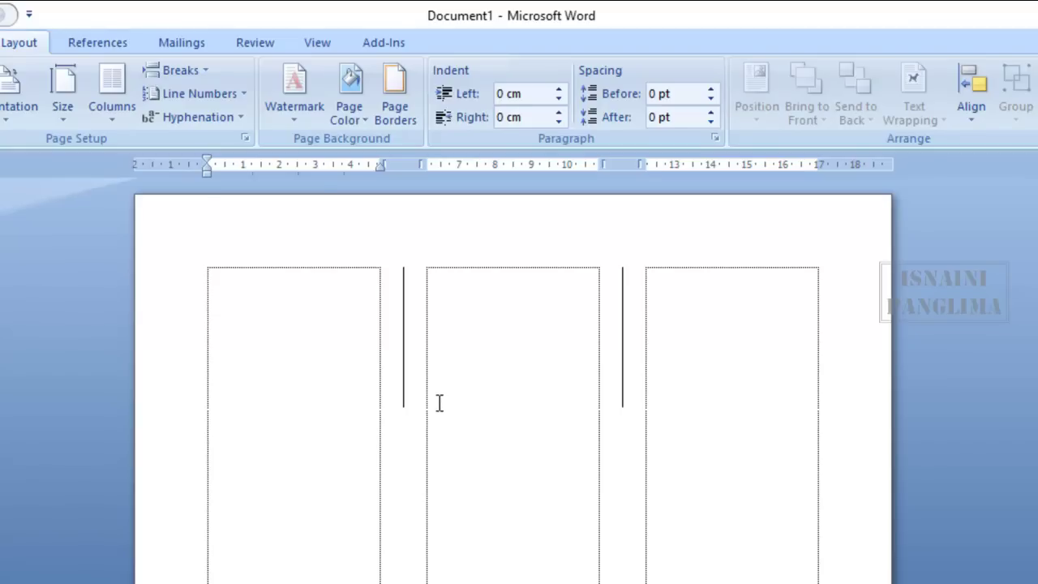
Return the page to a single column and glance at the line numbering options.
left_click(116, 122)
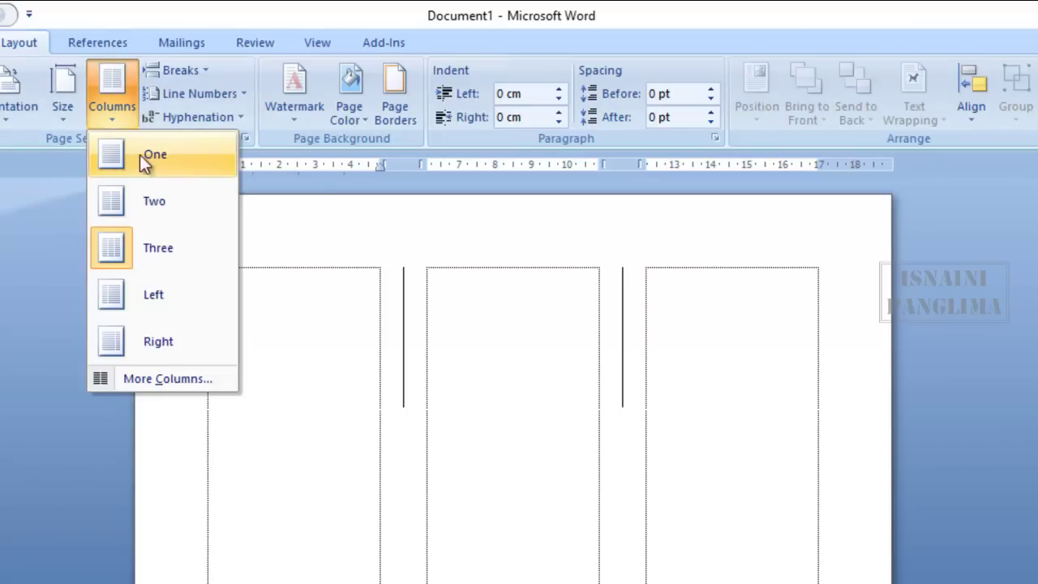
left_click(124, 159)
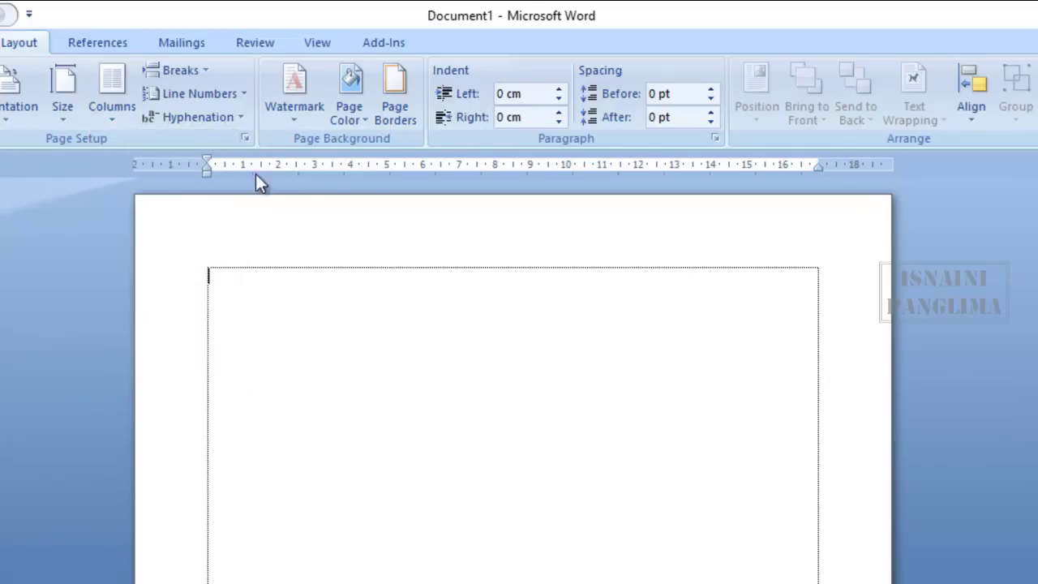
left_click(245, 95)
left_click(116, 285)
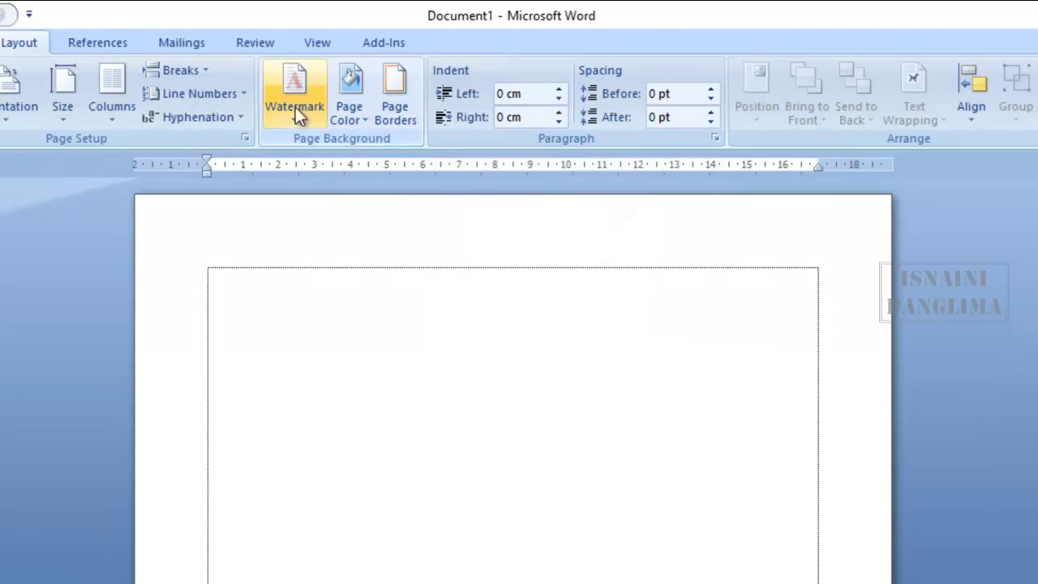
Give the paragraph a plain Box border after trying Shadow and 3-D.
left_click(401, 118)
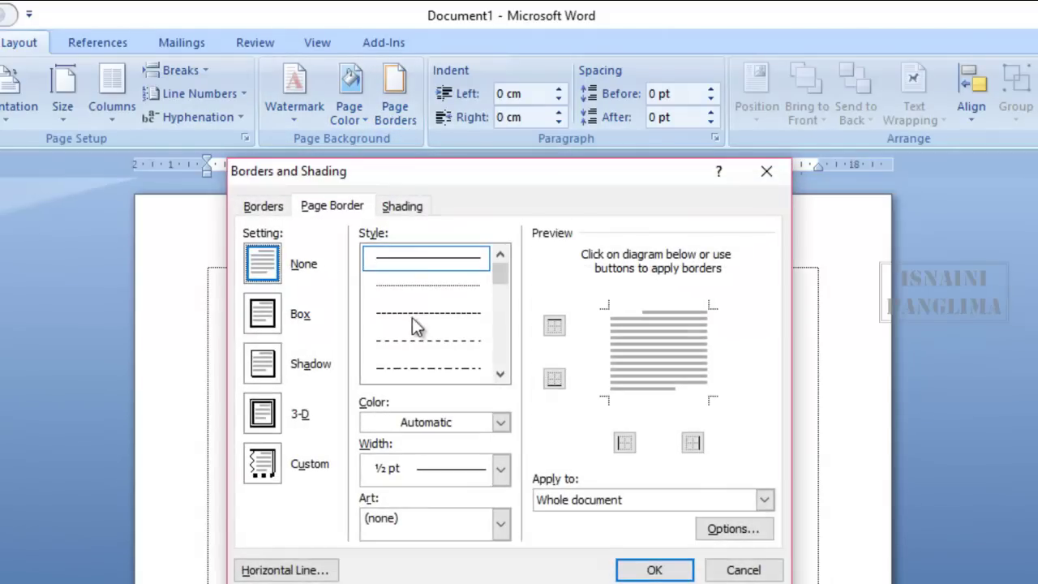
left_click(268, 206)
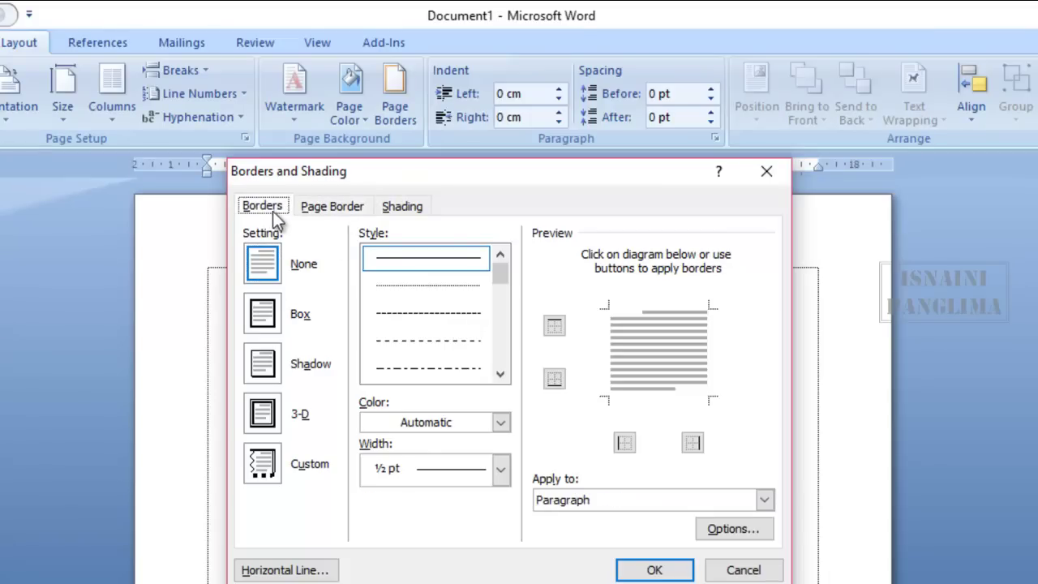
left_click(265, 313)
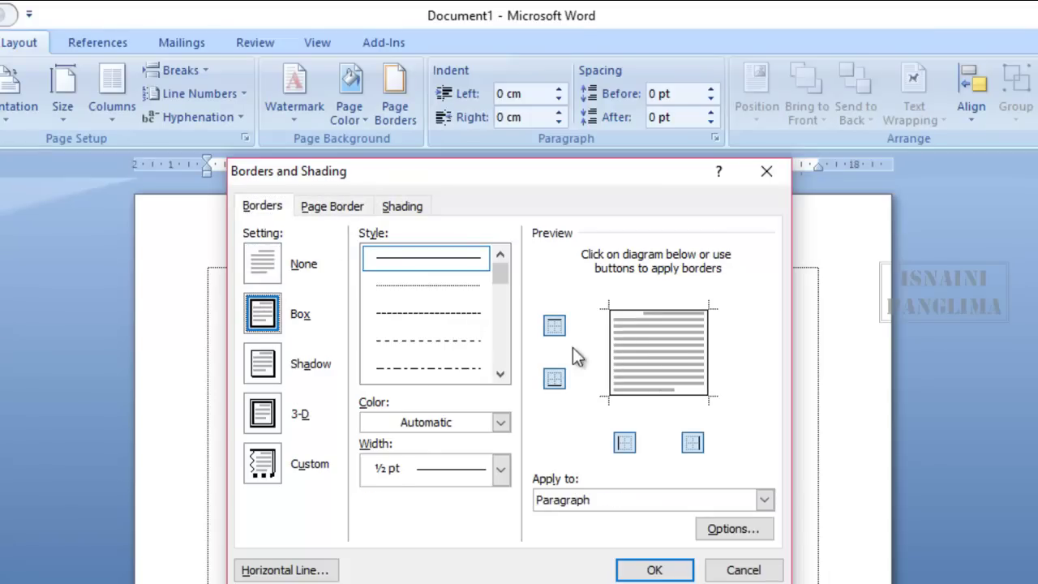
left_click(267, 365)
left_click(272, 409)
left_click(271, 369)
left_click(265, 316)
left_click(644, 570)
Type the sample lines 'sfsdfsdsdfs', 'sdf' and 'Sdfs sfs' inside the box.
type("sfsdfsdsdfs")
key("Return")
type("sdf")
key("Return")
type("Sdfs ")
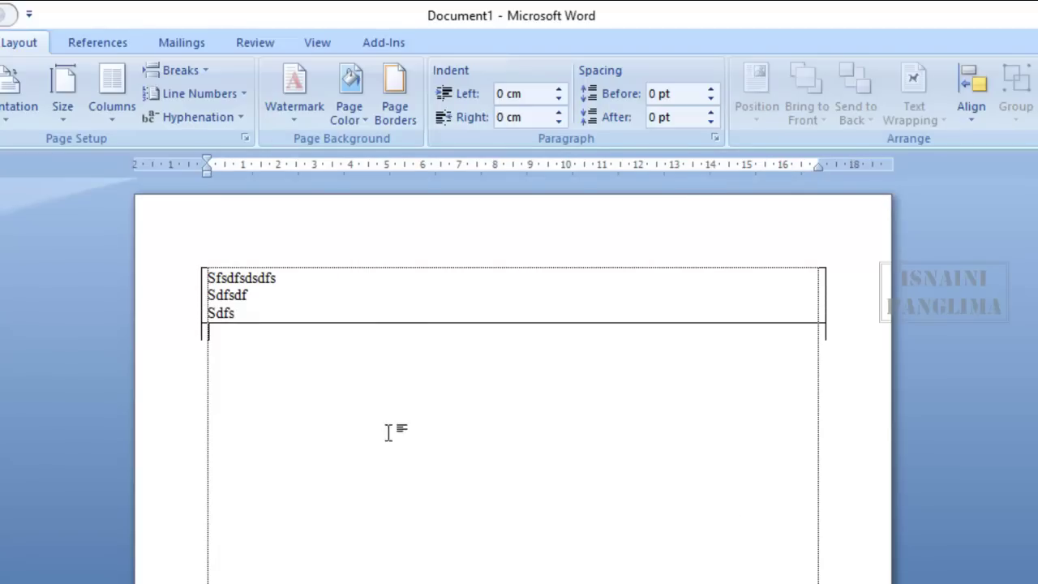
type("sfs")
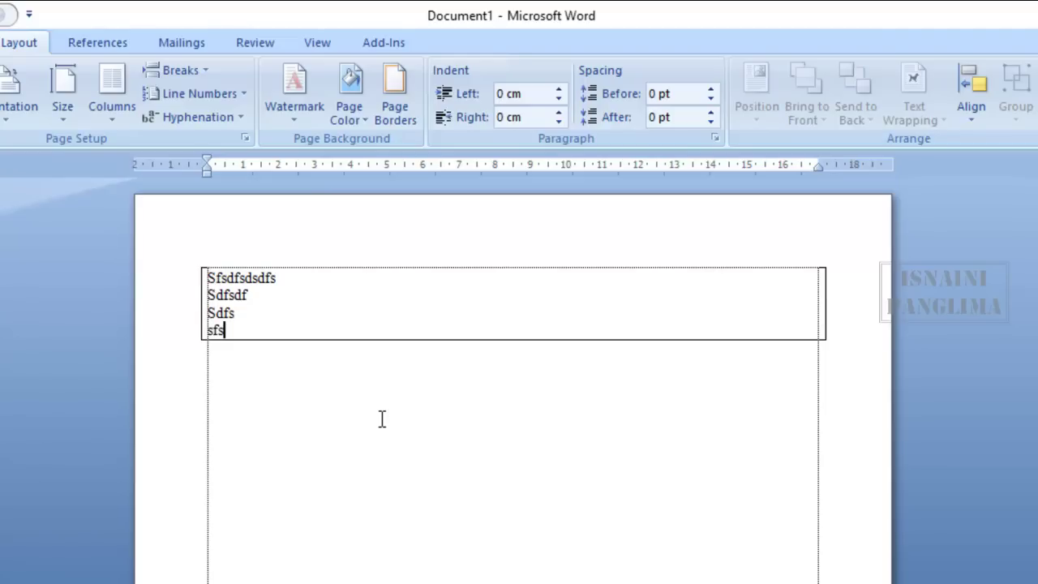
left_click(296, 314)
left_click(280, 324)
Turn off Show text boundaries in Word Options > Advanced, then open and cancel Page Borders.
left_click(26, 33)
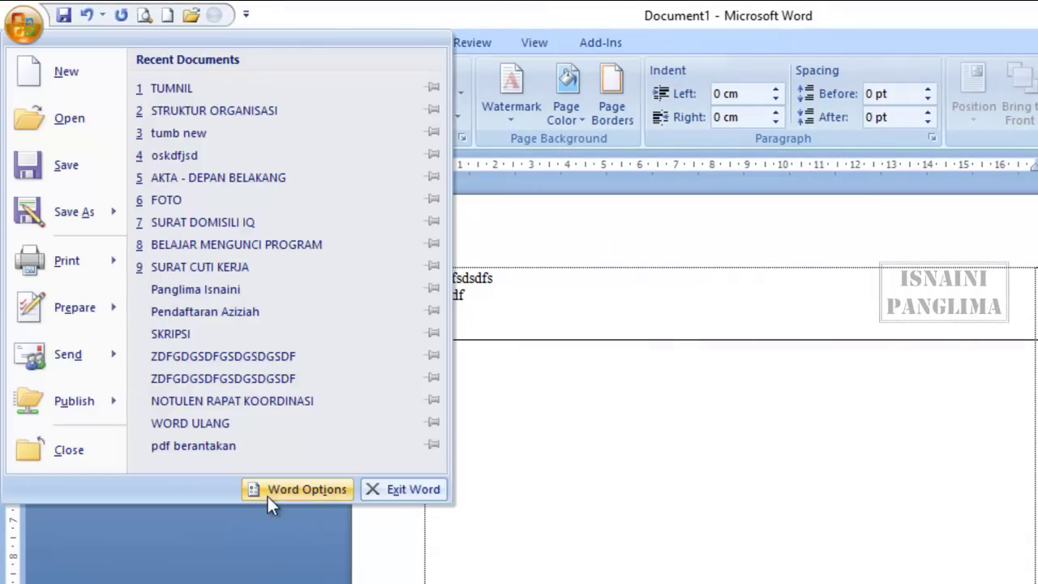
left_click(274, 488)
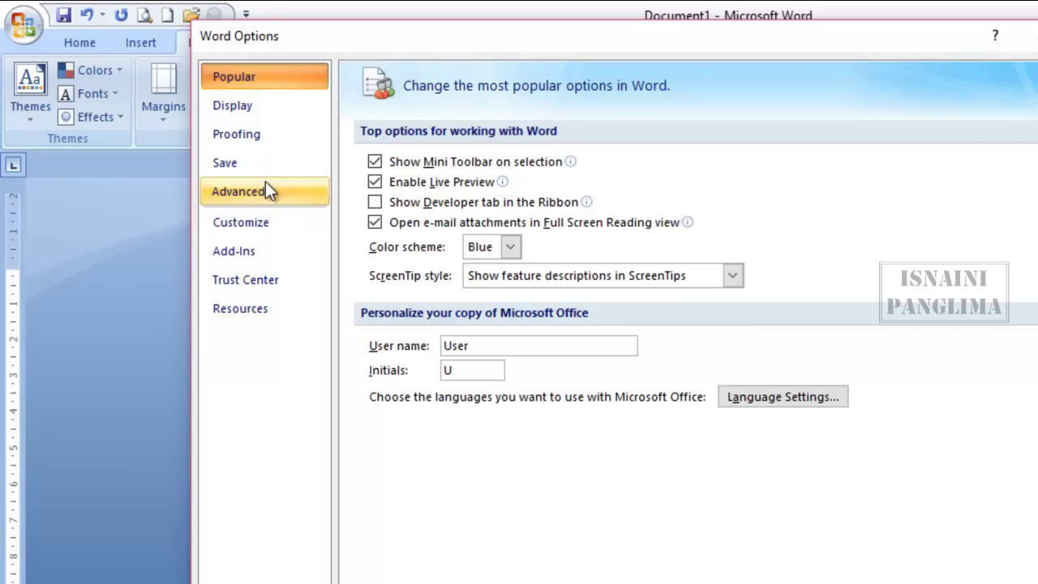
left_click(265, 196)
scroll(638, 431, "down", 2)
scroll(640, 431, "down", 5)
scroll(665, 459, "down", 3)
scroll(664, 459, "down", 1)
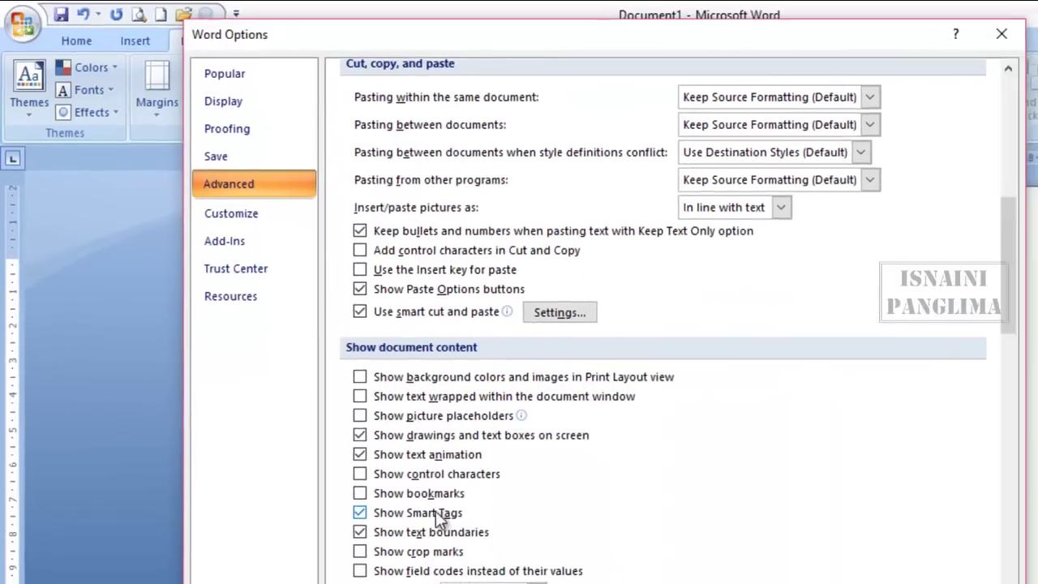
left_click(360, 440)
left_click(737, 569)
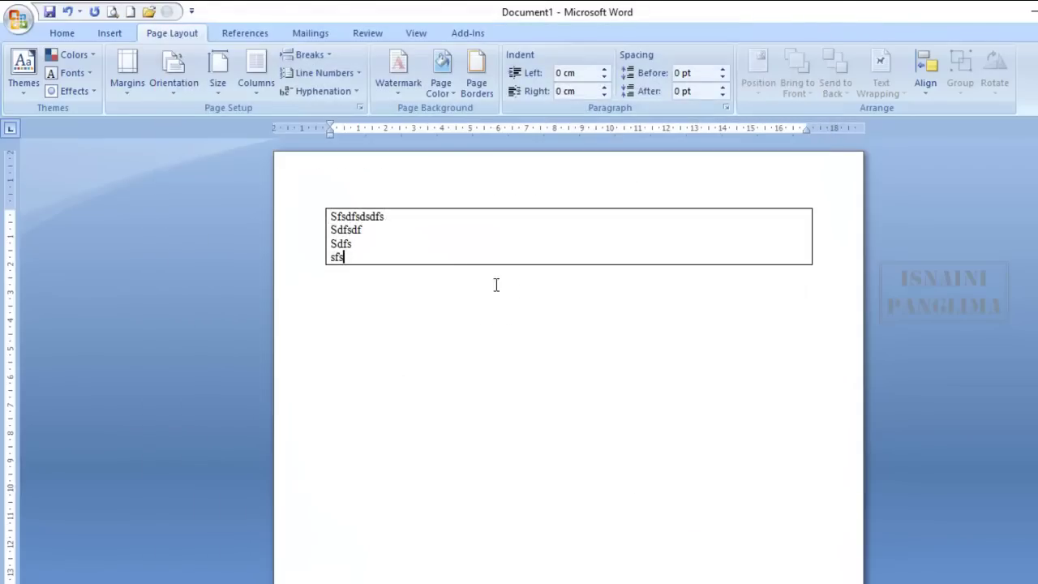
left_click(477, 87)
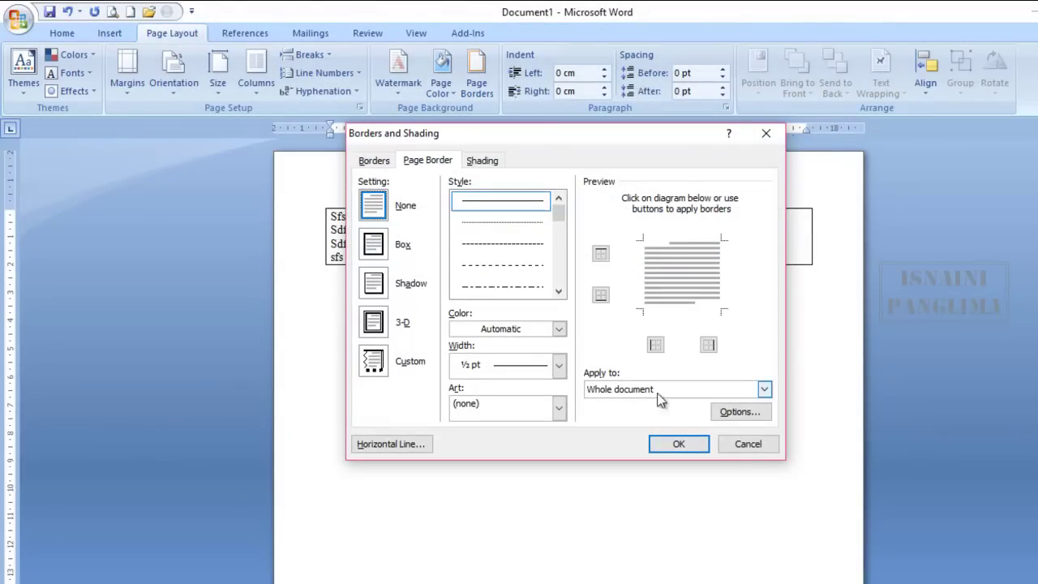
left_click(744, 446)
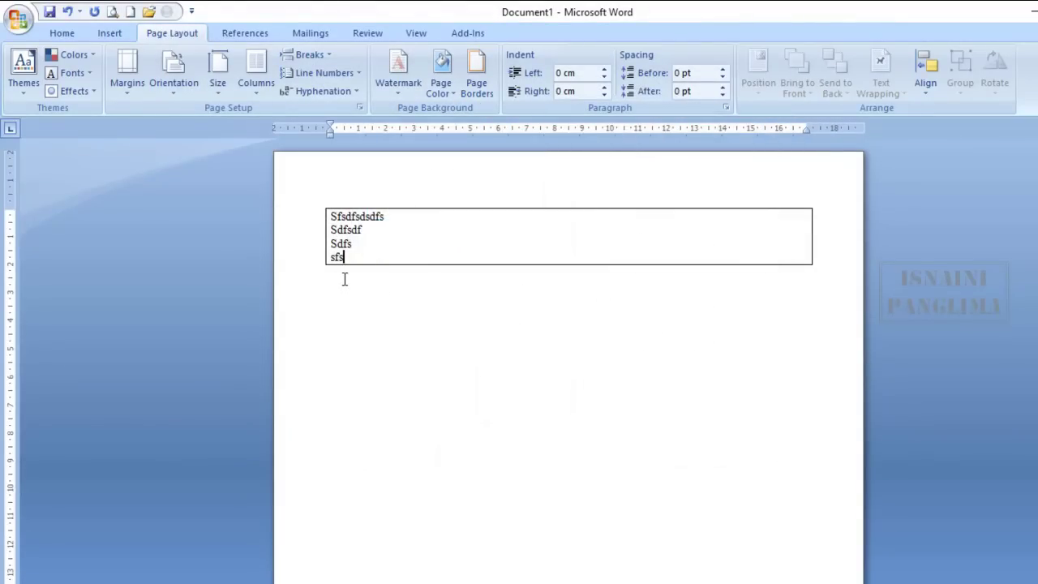
Add an empty line inside the box and place the insertion point below it.
key("Return")
double_click(456, 365)
left_click(397, 280)
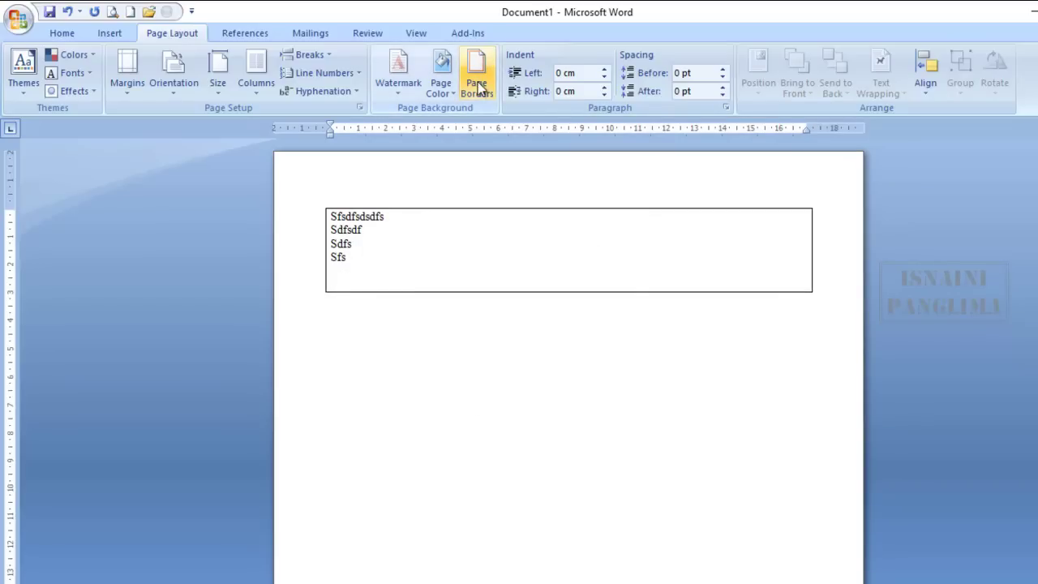
left_click(415, 347)
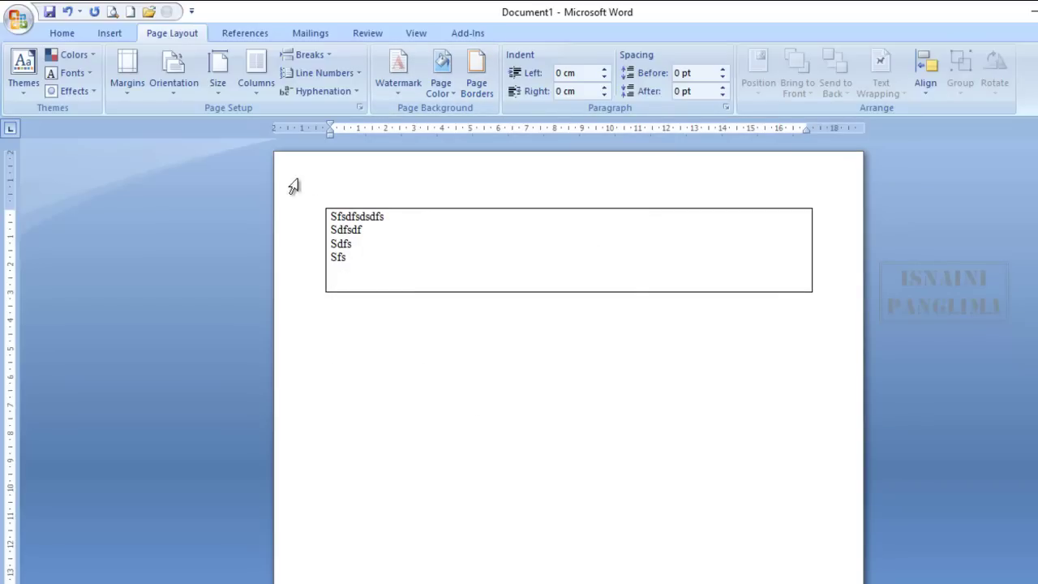
Apply a red apple art page border after previewing an orange art border.
left_click(477, 88)
key("Escape")
left_click(477, 85)
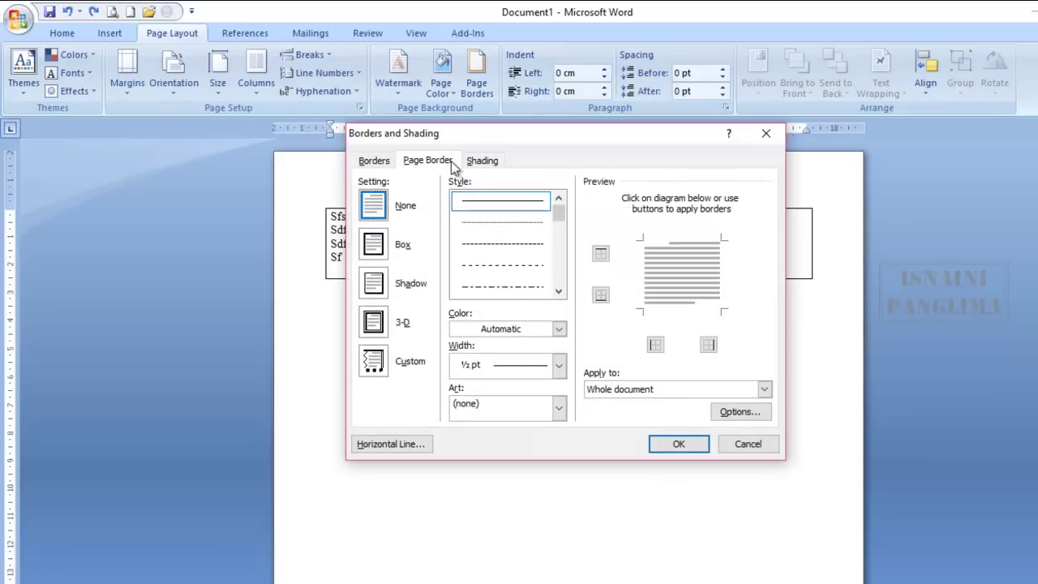
left_click(533, 412)
left_click(430, 161)
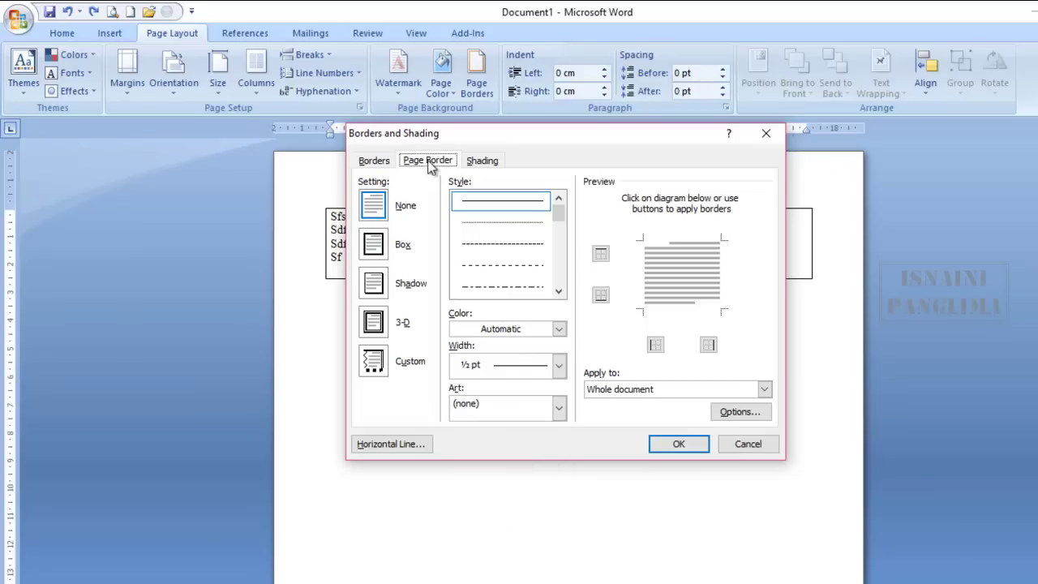
left_click(539, 413)
left_click(522, 475)
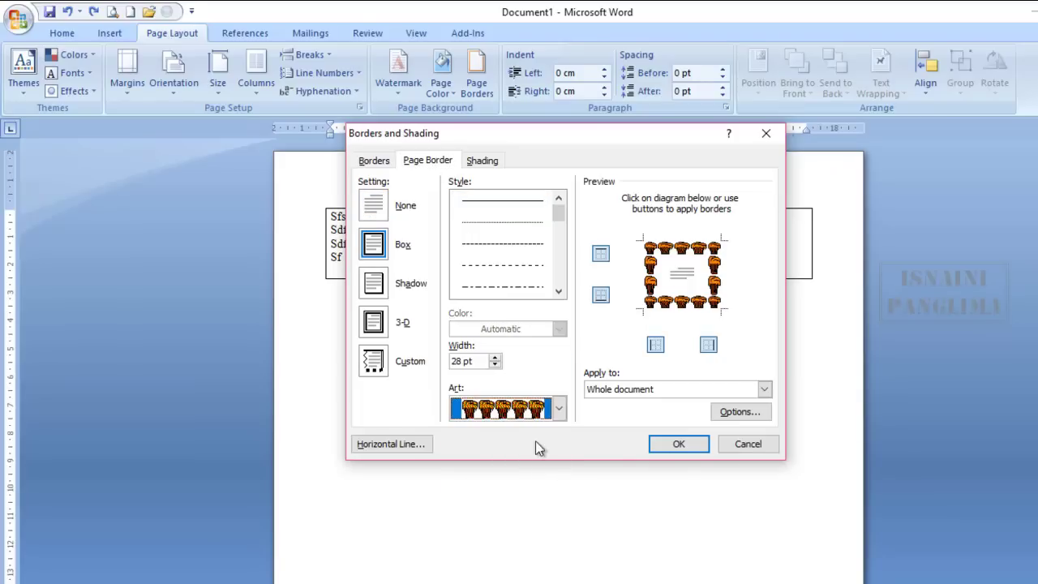
left_click(558, 409)
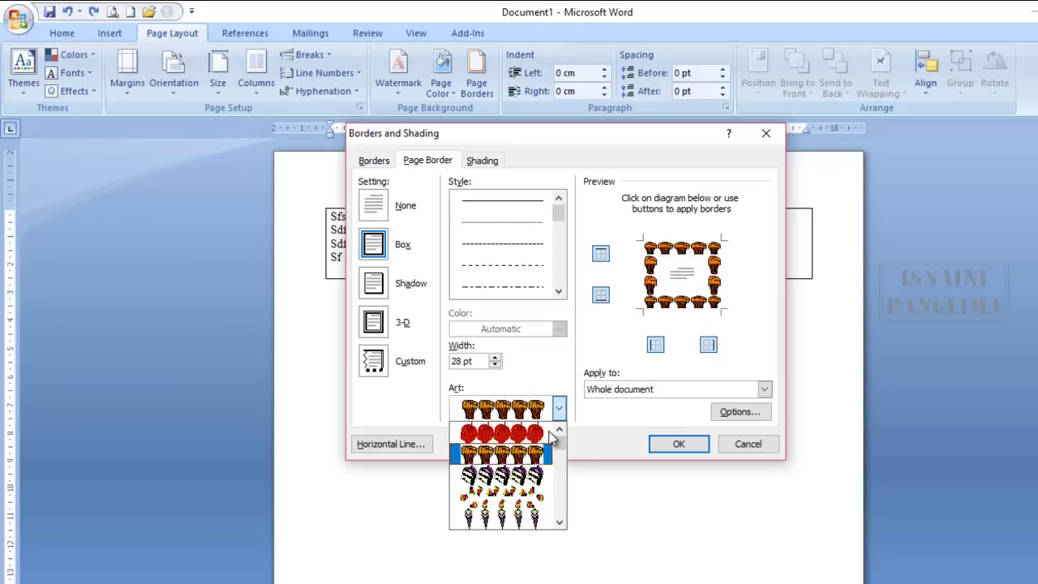
left_click(474, 437)
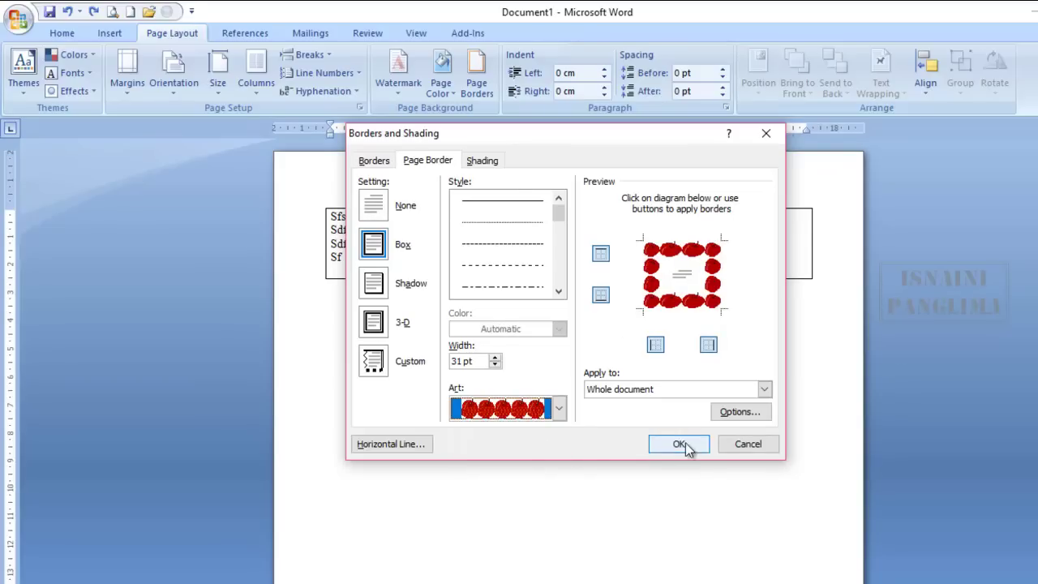
left_click(684, 445)
Select all the text on the page and delete it.
scroll(605, 414, "down", 5)
scroll(604, 414, "down", 5)
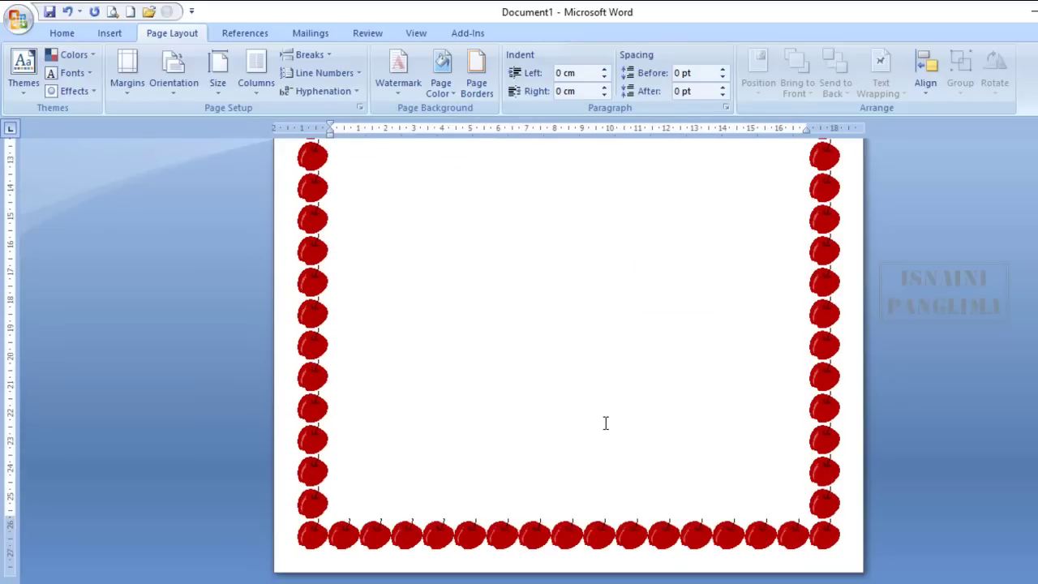
scroll(530, 386, "up", 10)
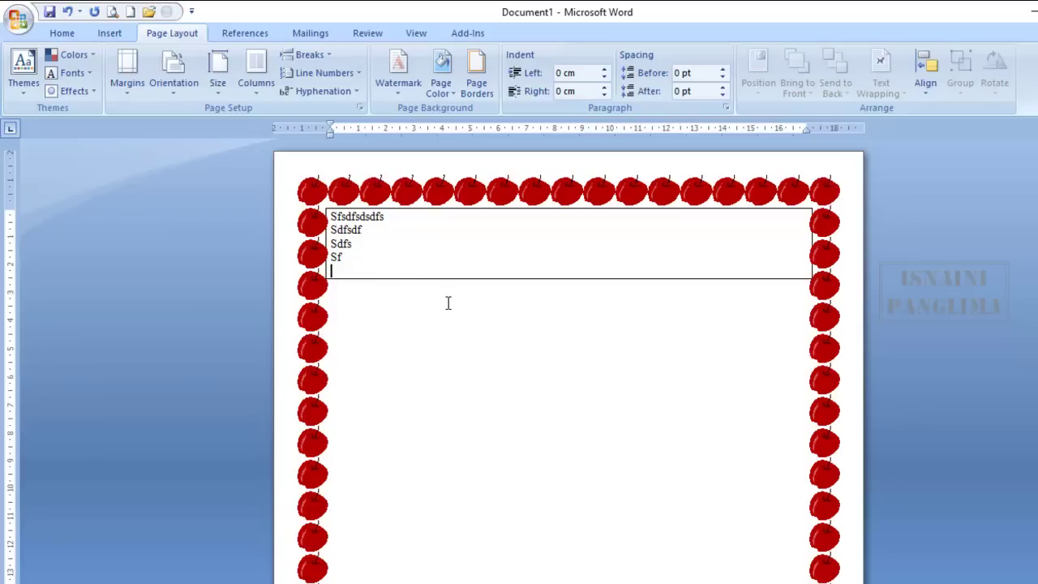
key("ctrl+a")
key("Delete")
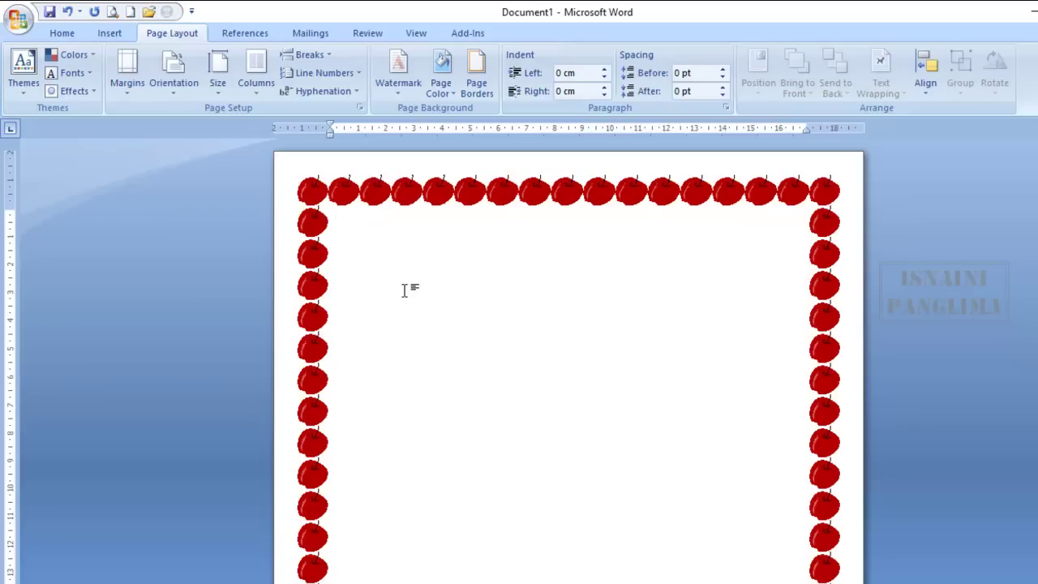
Apply the green tree art page border to the left edge only, trying the butterfly art first.
left_click(477, 81)
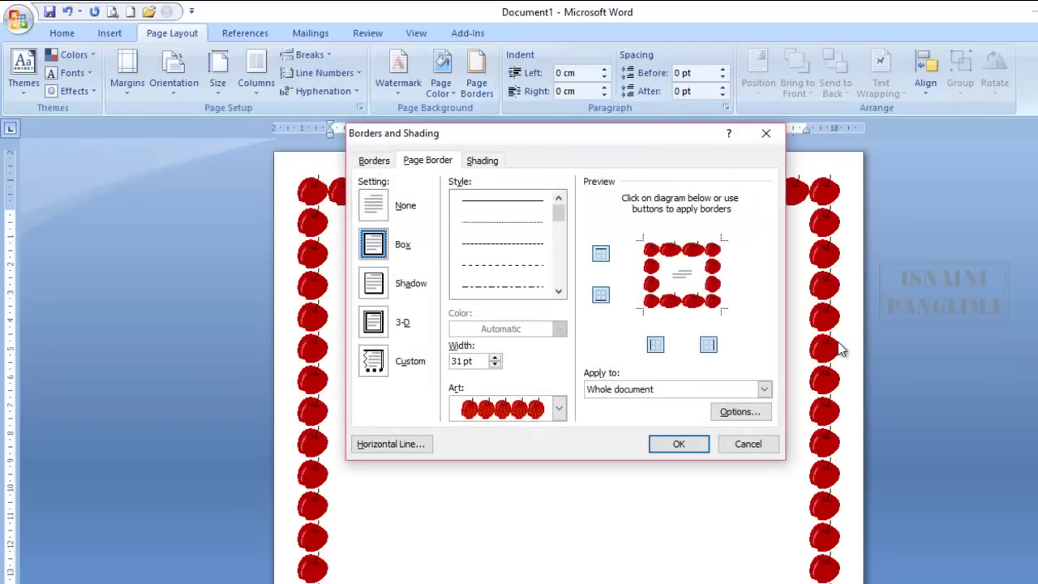
left_click(523, 413)
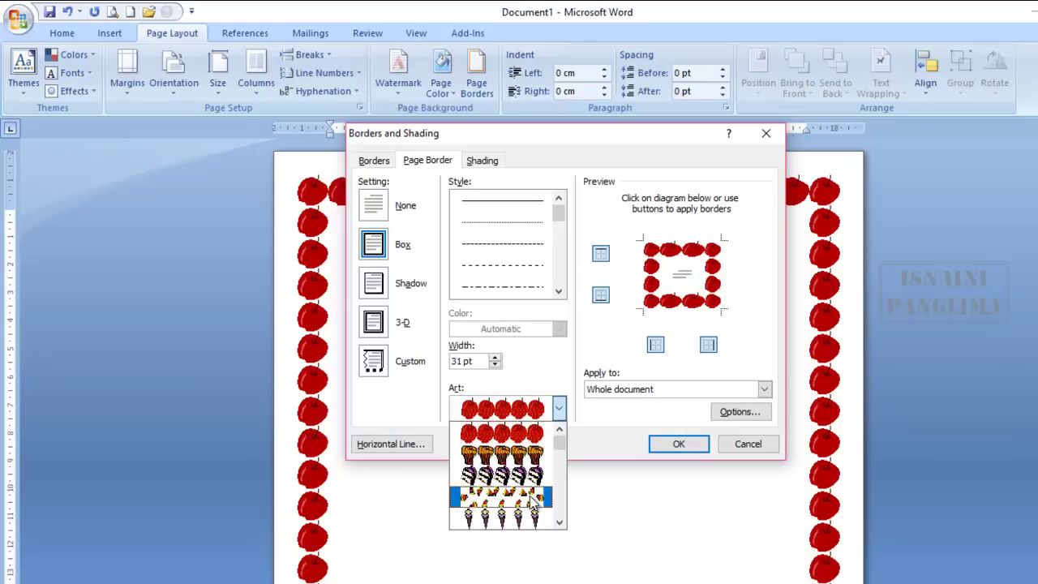
left_click(531, 499)
left_click(522, 415)
scroll(519, 492, "down", 1)
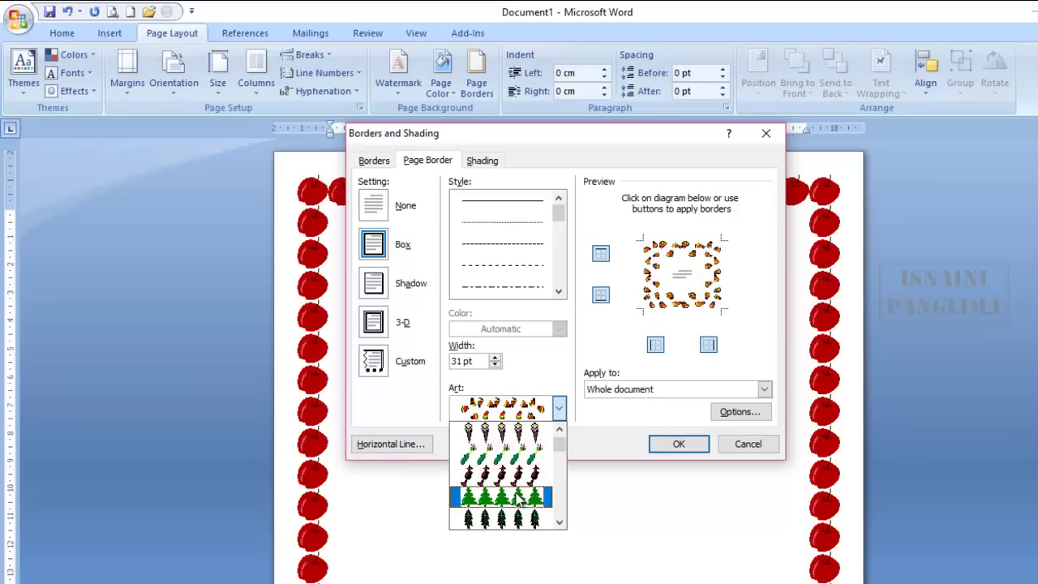
left_click(520, 497)
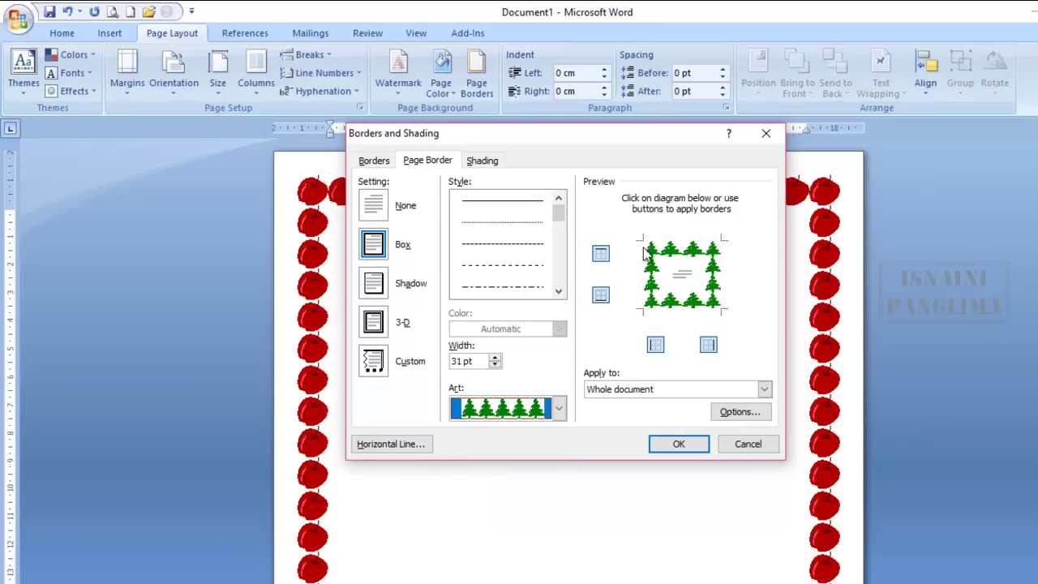
left_click(680, 246)
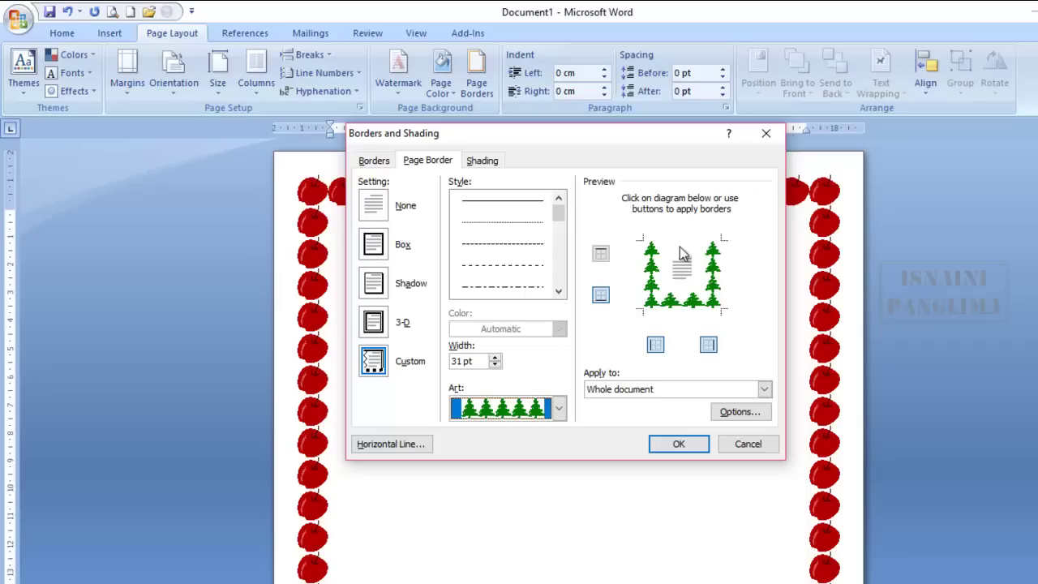
left_click(721, 295)
left_click(697, 306)
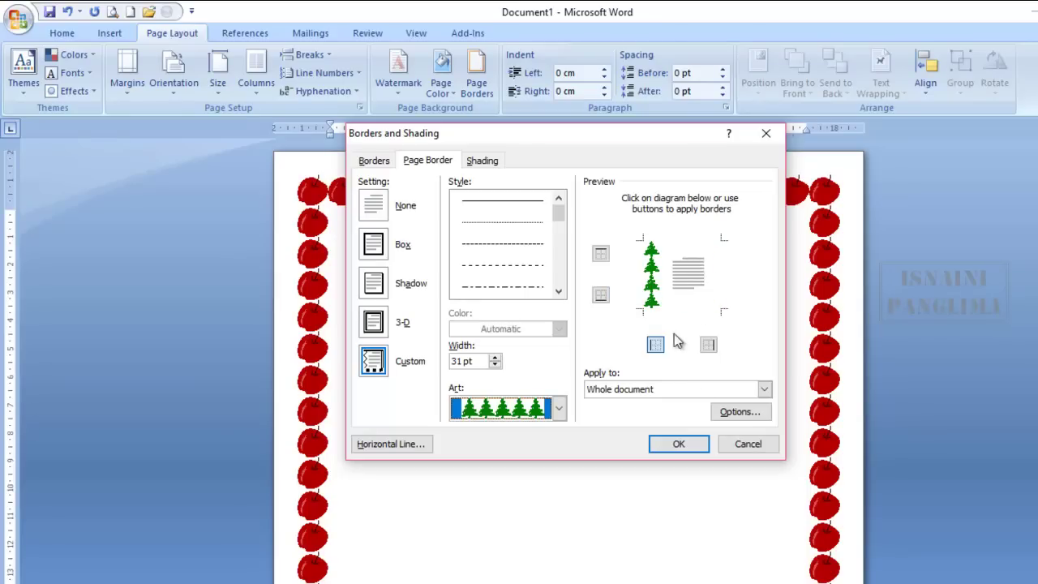
left_click(700, 442)
scroll(593, 429, "down", 5)
scroll(627, 436, "down", 4)
scroll(628, 438, "down", 3)
scroll(632, 442, "down", 2)
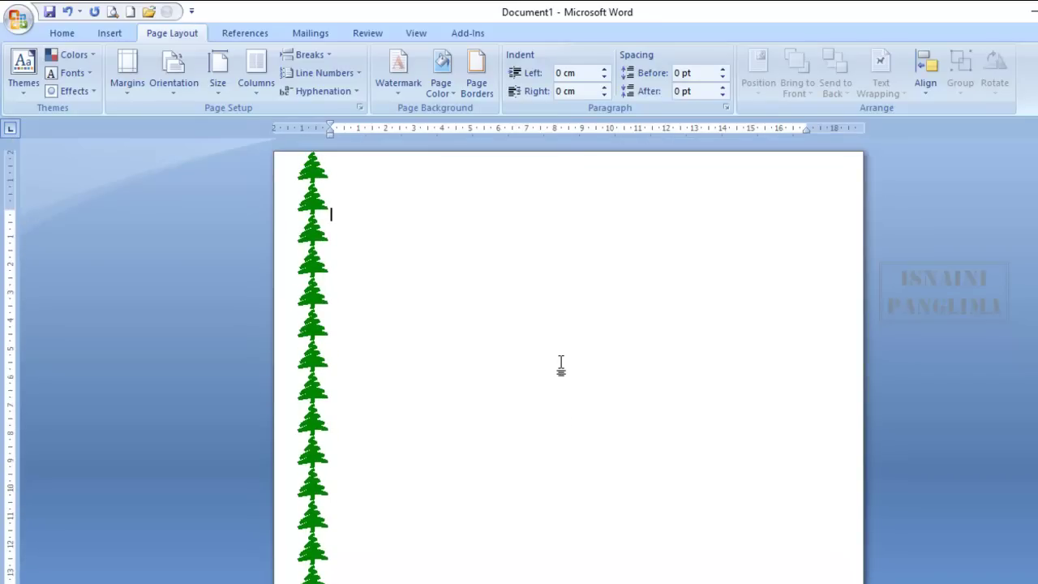
Extend the tree art border to the top, right and bottom edges of the page.
left_click(477, 81)
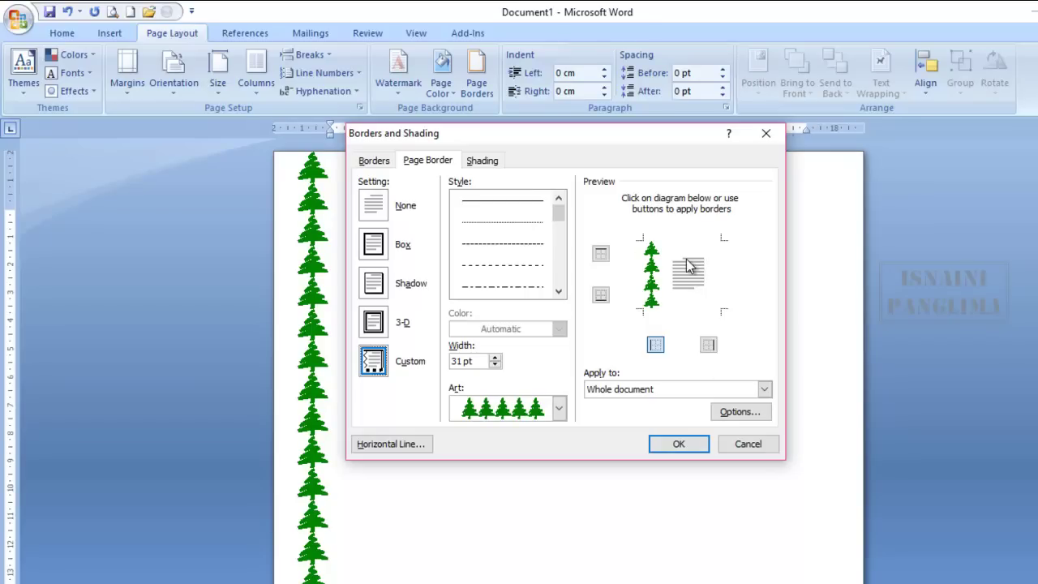
left_click(703, 247)
left_click(724, 284)
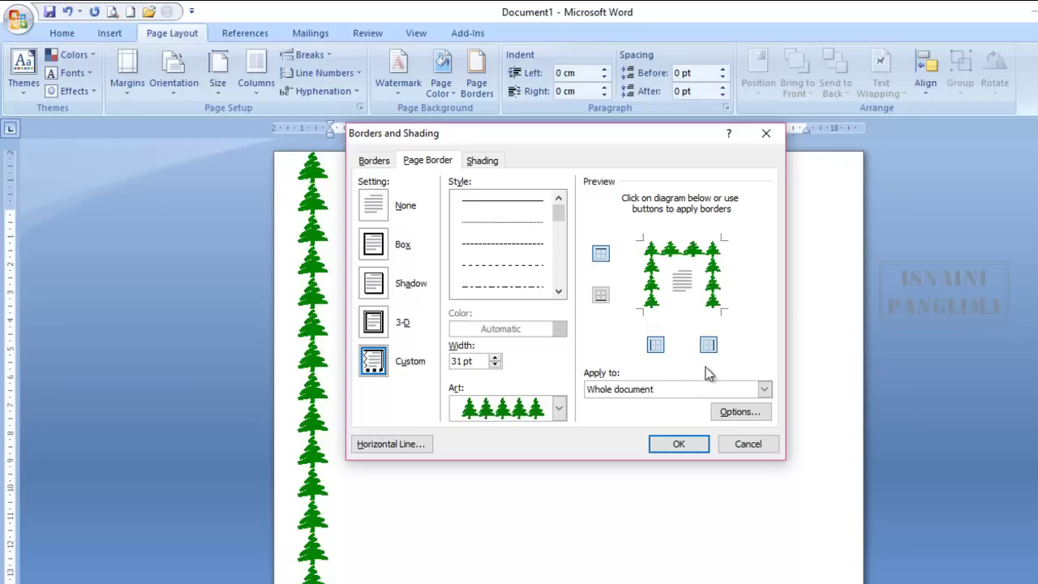
left_click(677, 312)
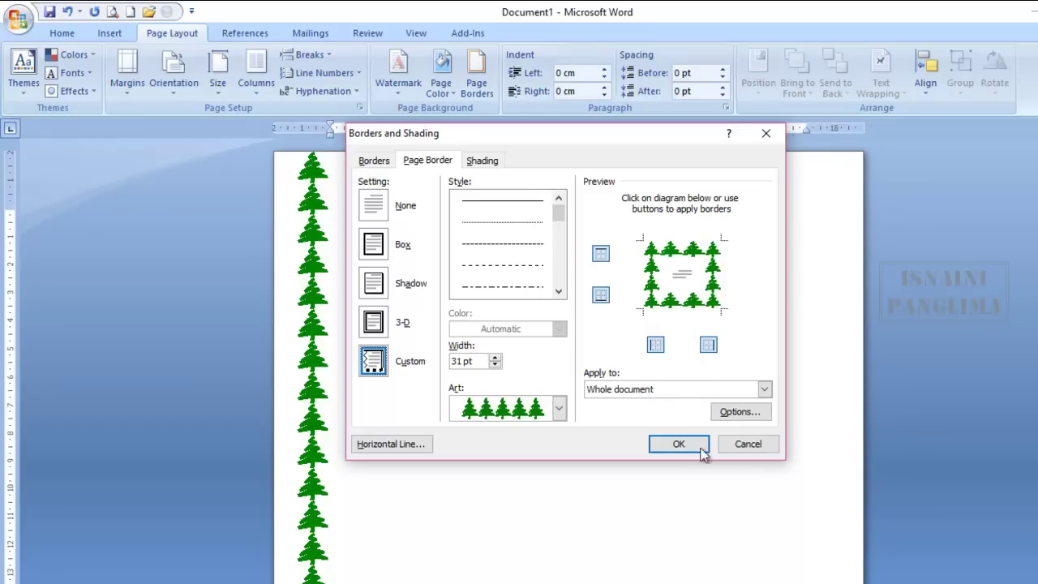
key("Return")
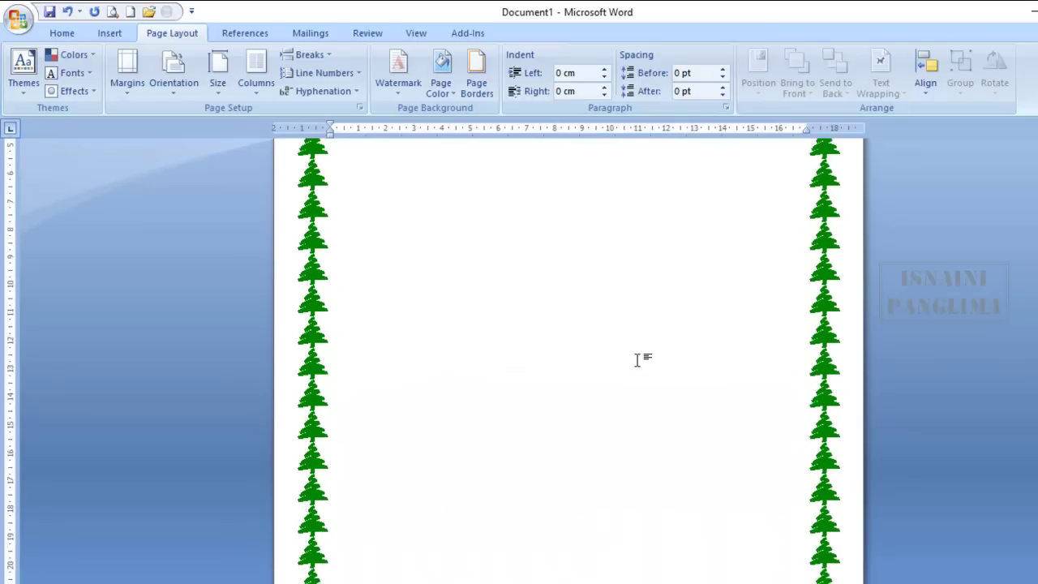
Swap the tree art for a 3 pt thick double-line box page border.
left_click(483, 86)
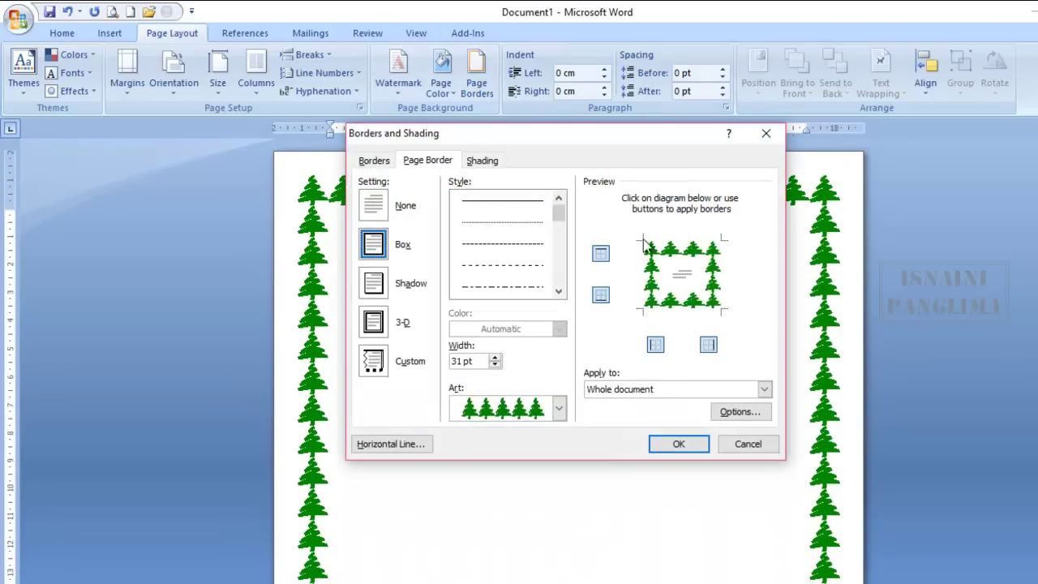
left_click_drag(558, 213, 562, 254)
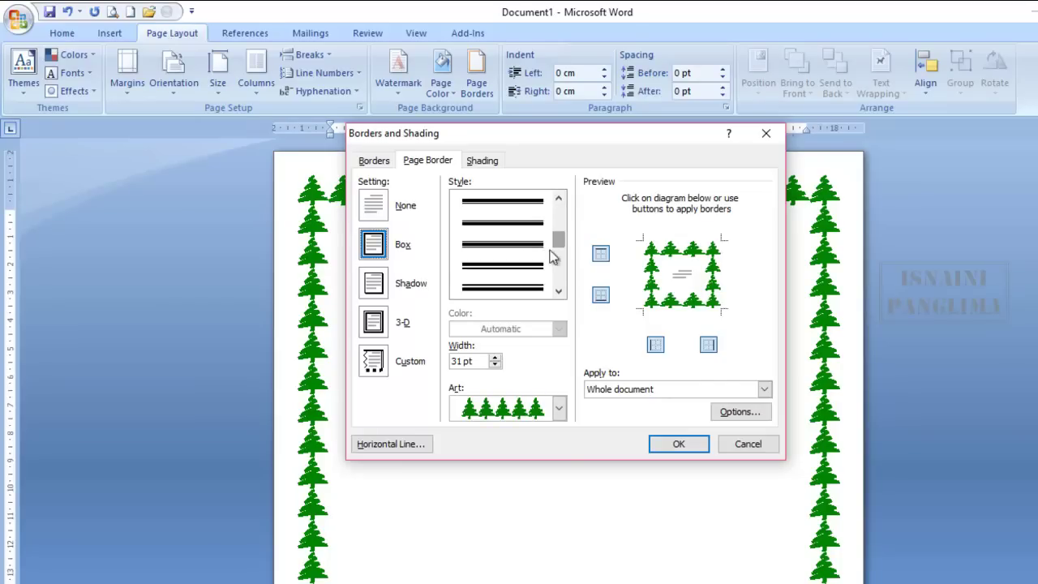
left_click(537, 250)
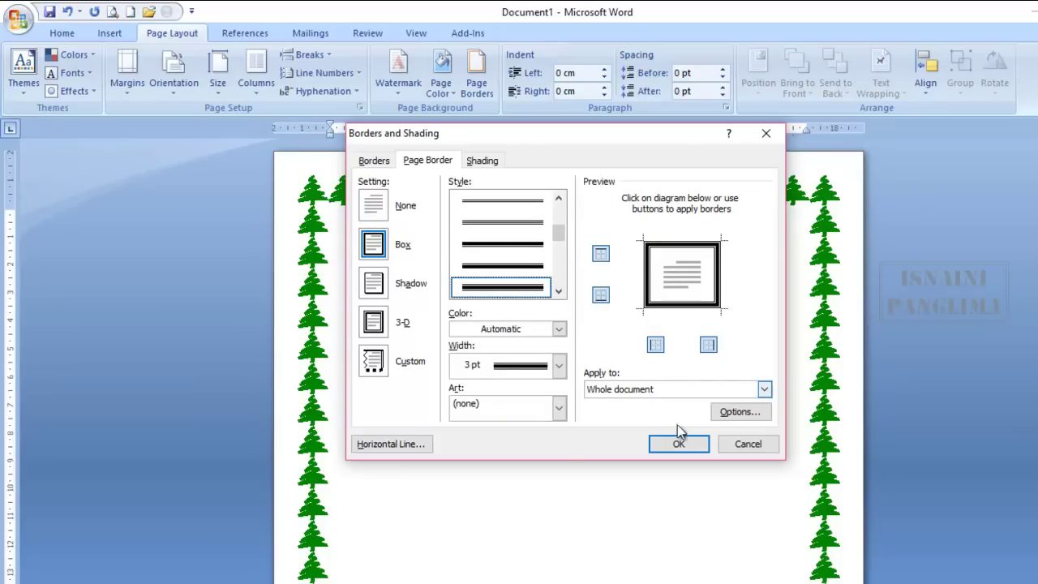
left_click(655, 444)
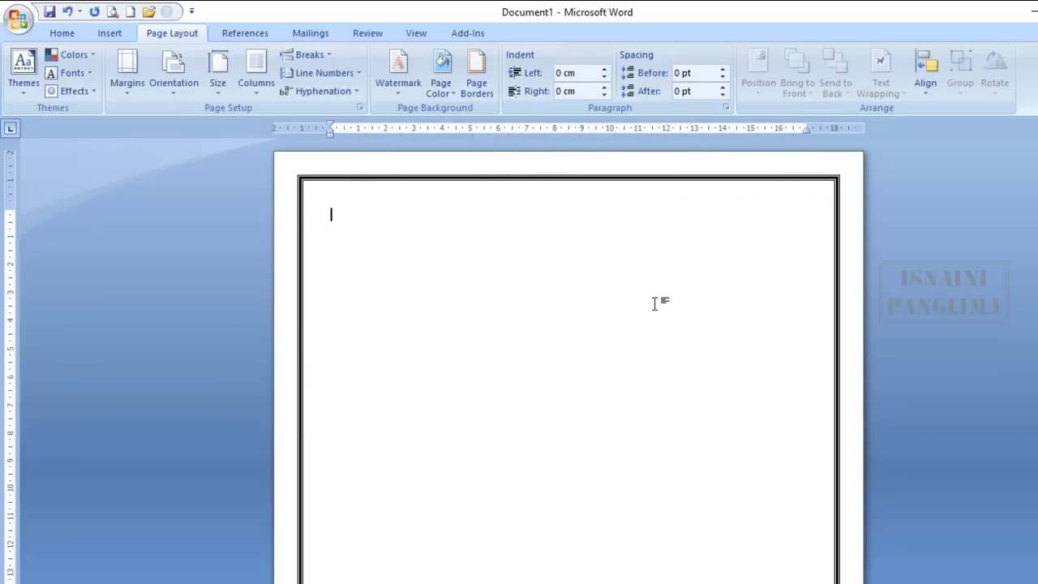
scroll(659, 344, "down", 8)
scroll(648, 348, "up", 8)
Browse the References and Mailings tabs, ending on the View tab.
left_click(251, 36)
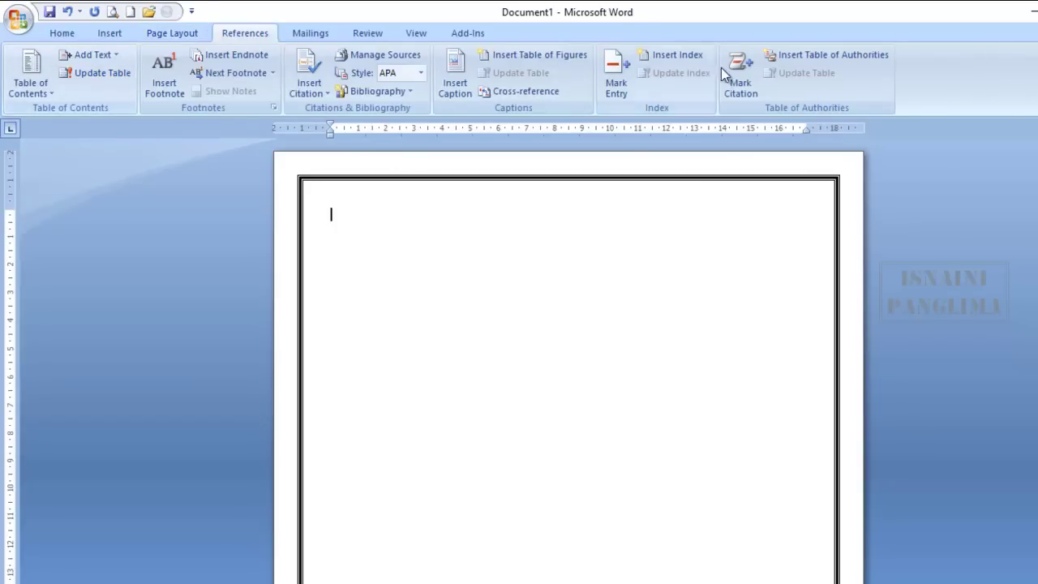
left_click(317, 34)
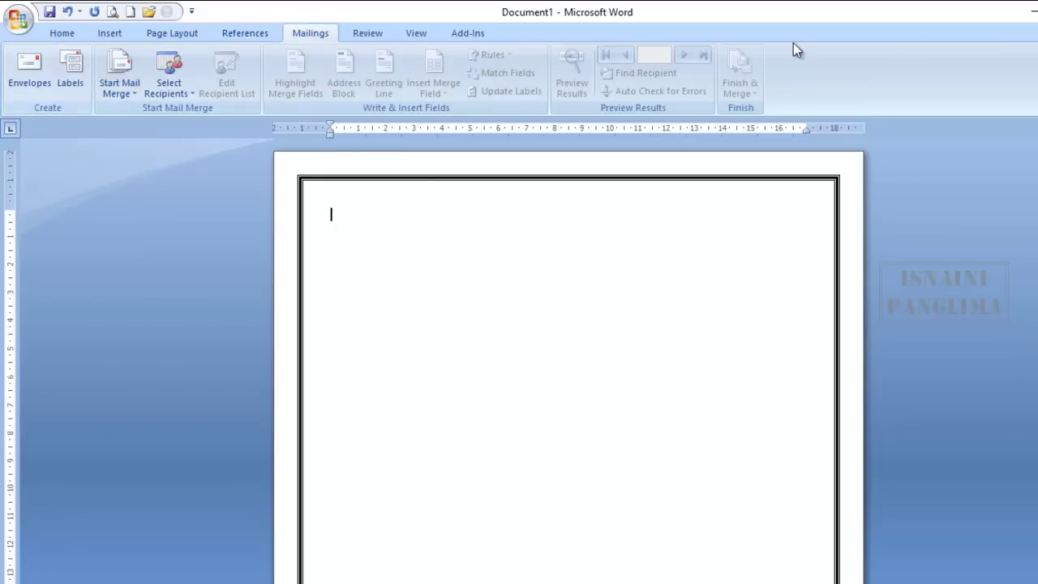
scroll(58, 67, "down", 1)
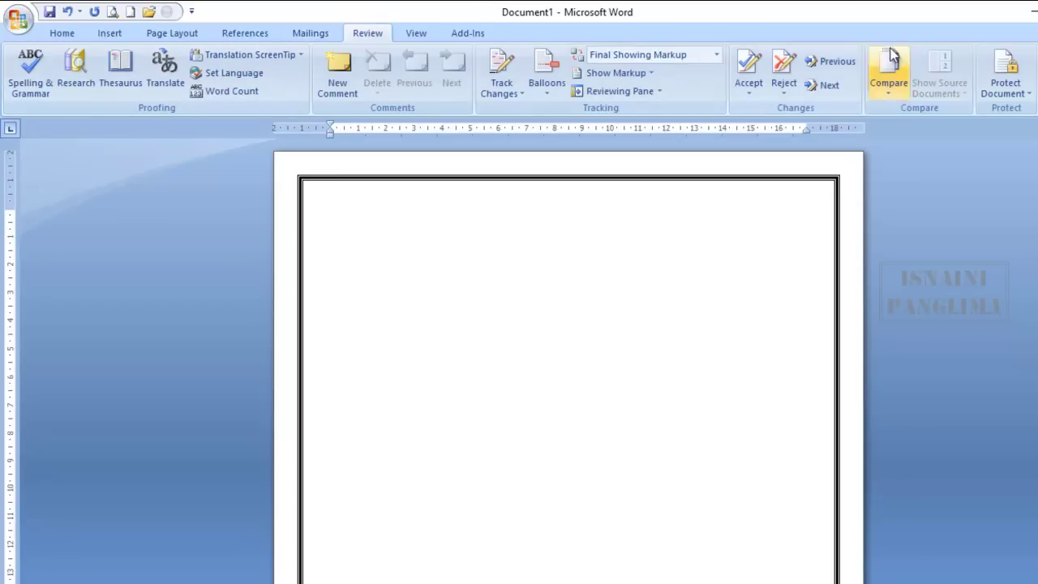
left_click(418, 36)
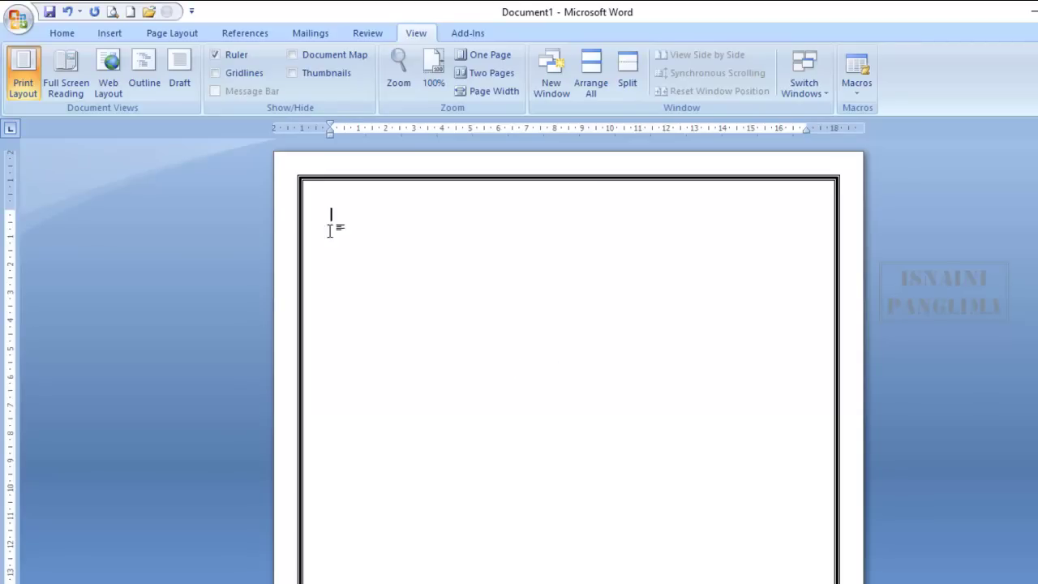
Toggle the ruler and gridlines on and off, leaving the ruler shown and gridlines off.
left_click(217, 54)
left_click(219, 54)
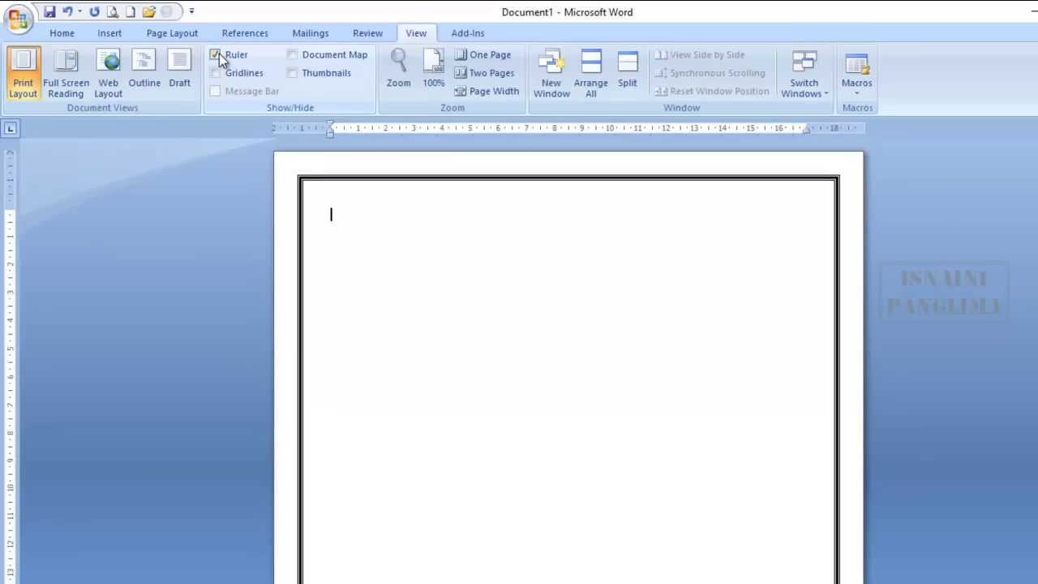
left_click(223, 74)
scroll(430, 332, "down", 5)
scroll(440, 338, "down", 4)
scroll(440, 340, "up", 4)
scroll(440, 338, "up", 5)
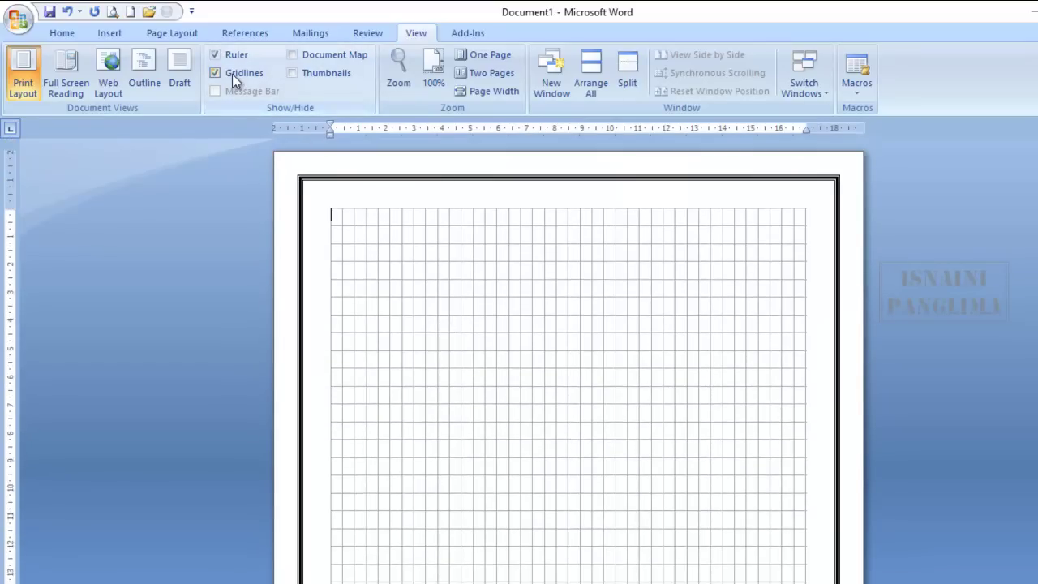
left_click(232, 74)
left_click(226, 51)
left_click(226, 50)
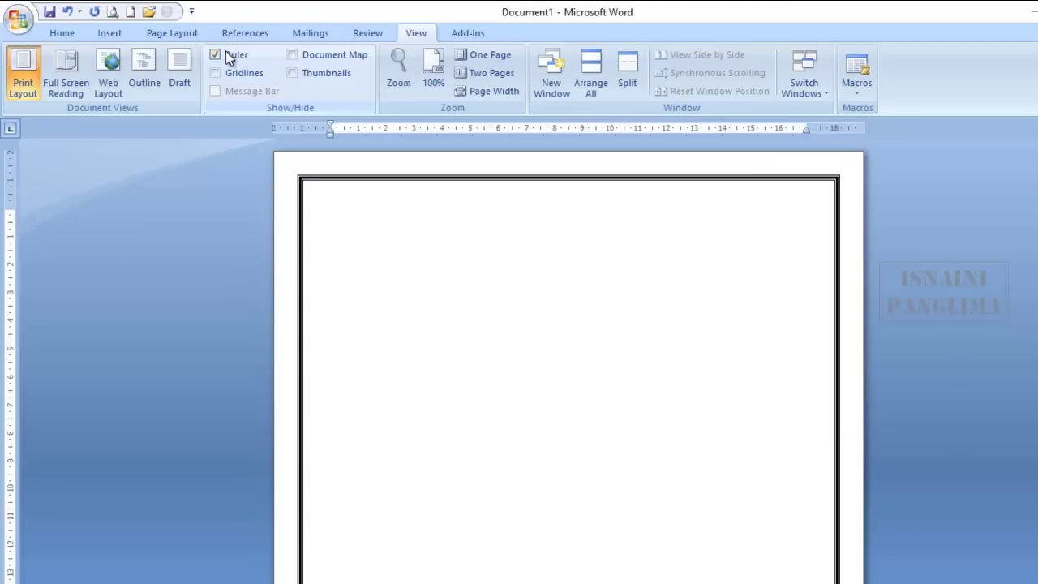
left_click(224, 70)
left_click(227, 73)
Show and hide the Document Map and Thumbnails panes, then bring up the Zoom settings.
left_click(315, 53)
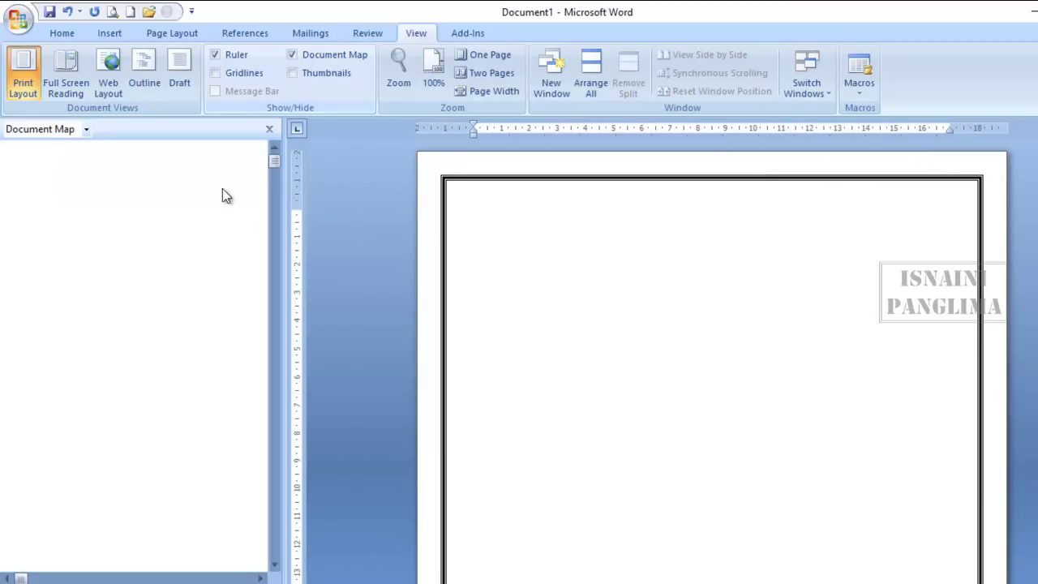
left_click(293, 54)
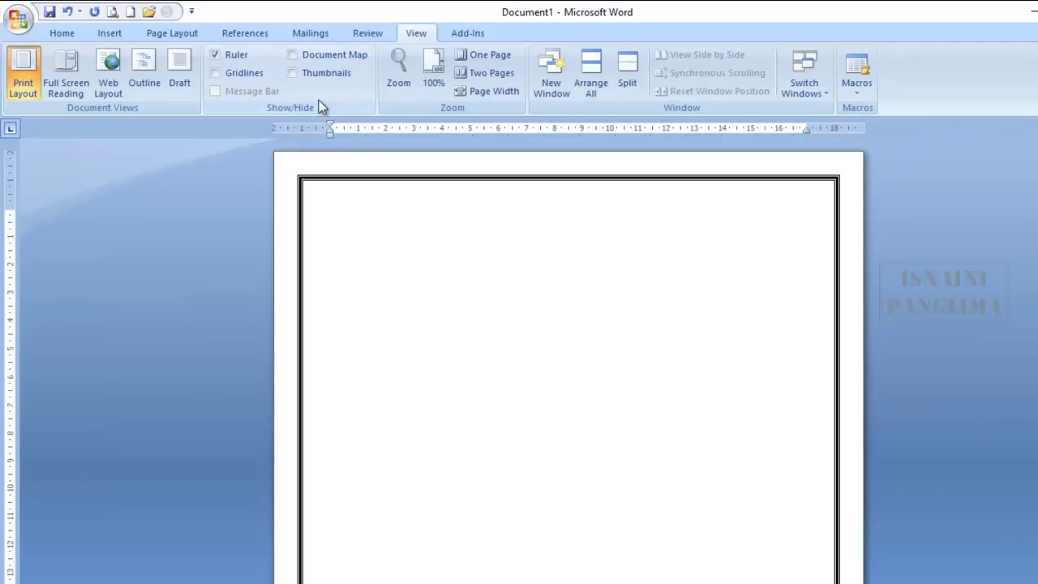
left_click(314, 76)
left_click(316, 79)
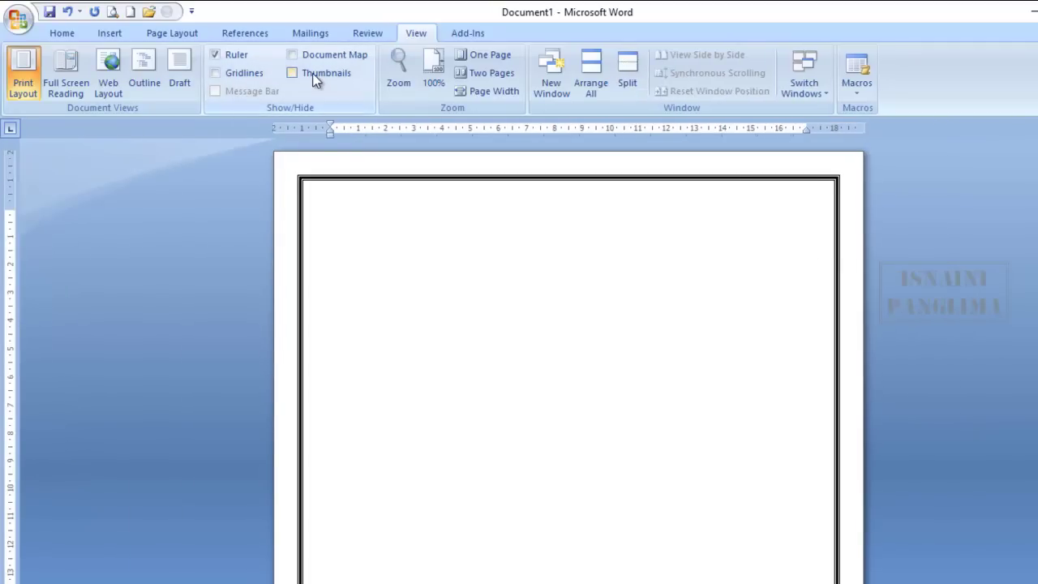
left_click(398, 75)
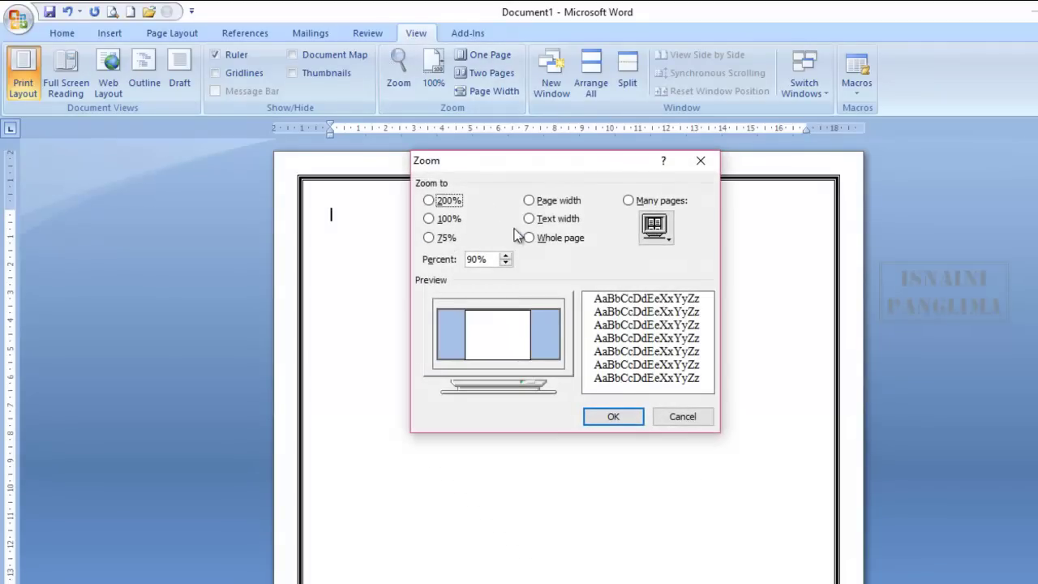
Zoom to 100%, try One Page and Two Pages views, and add then remove a page break.
left_click(442, 218)
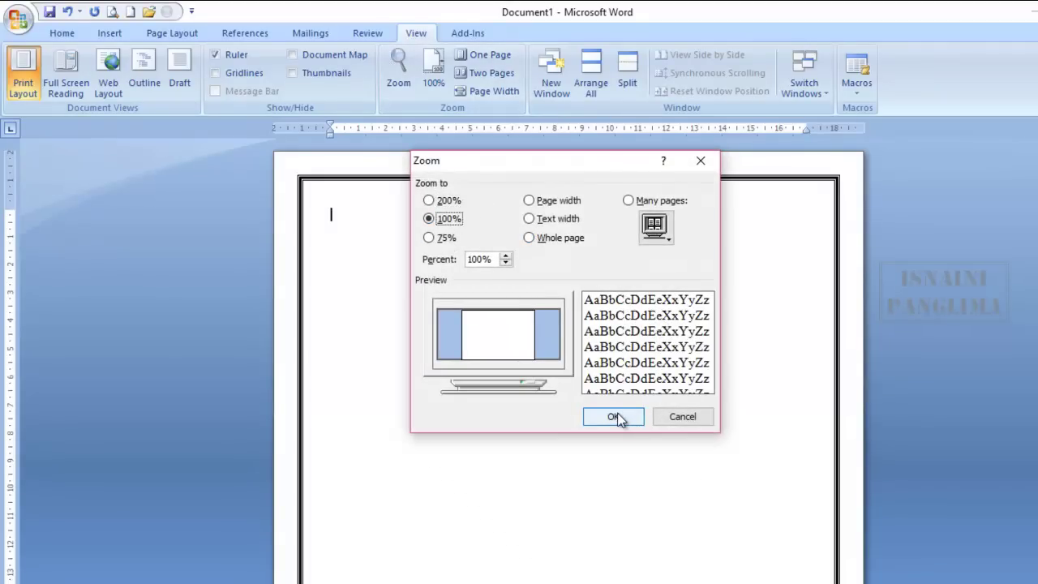
left_click(616, 416)
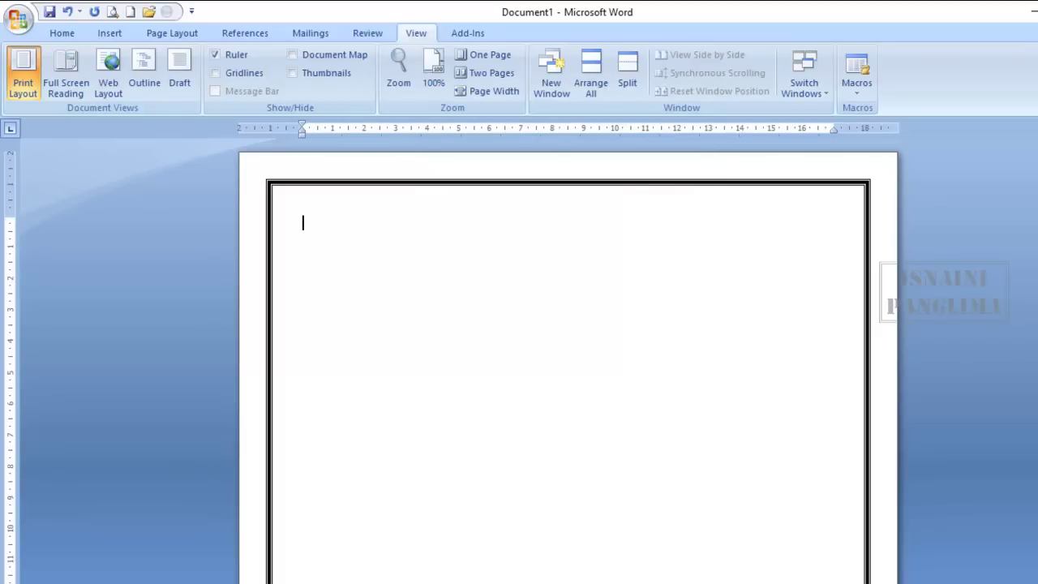
left_click(494, 57)
left_click(499, 79)
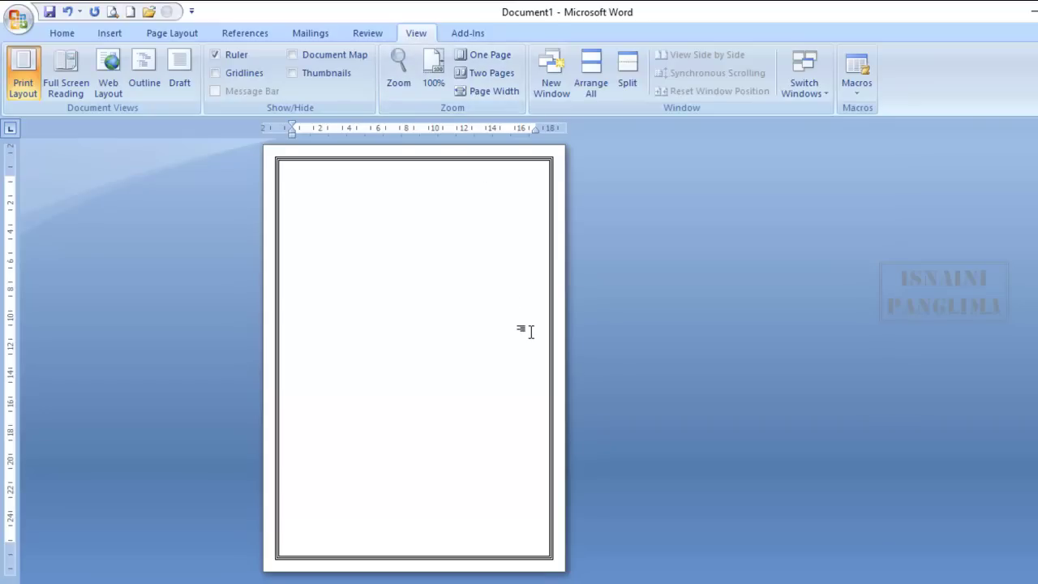
key("ctrl+Return")
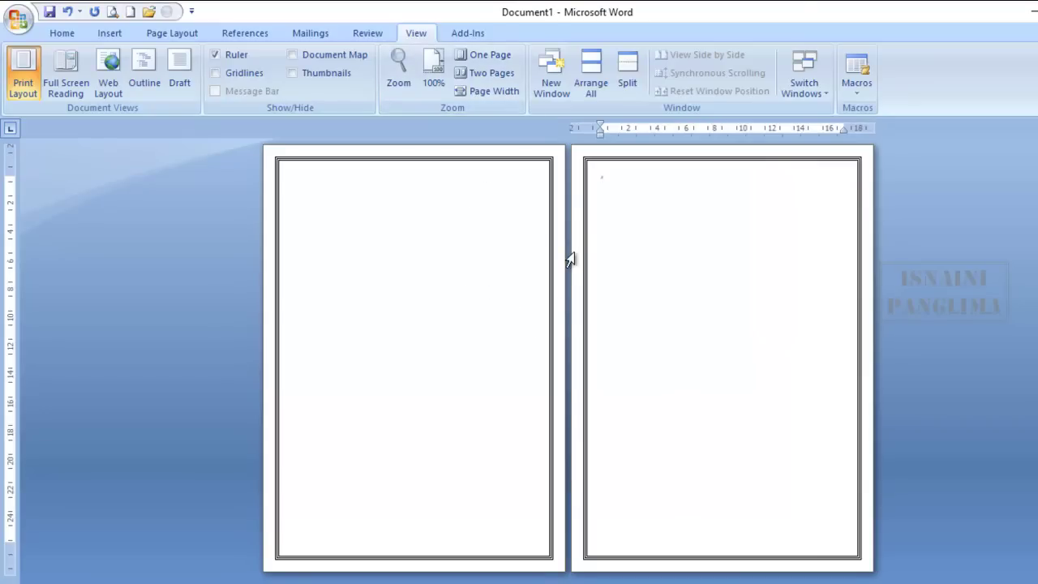
key("BackSpace")
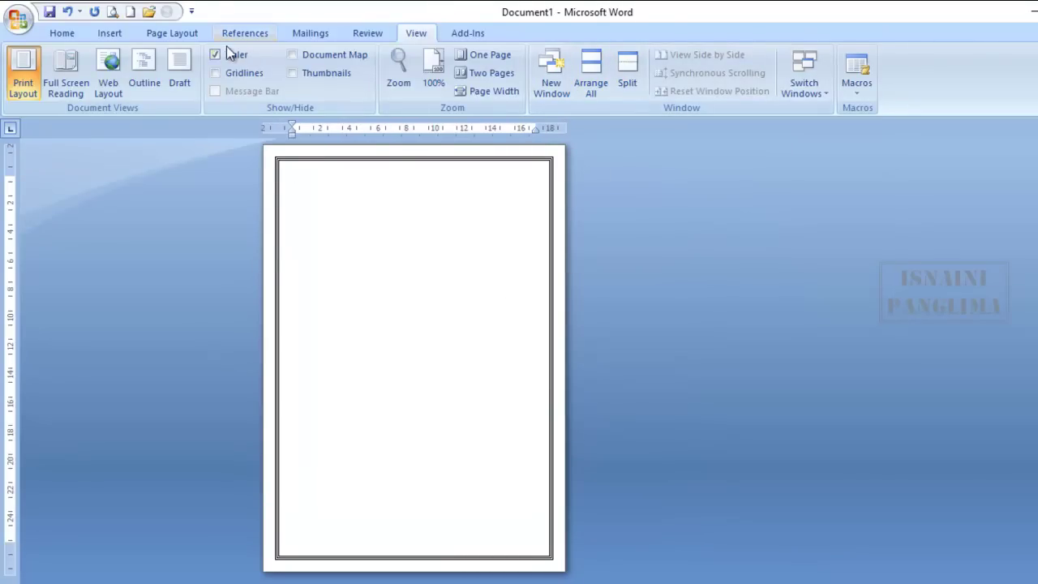
left_click(172, 33)
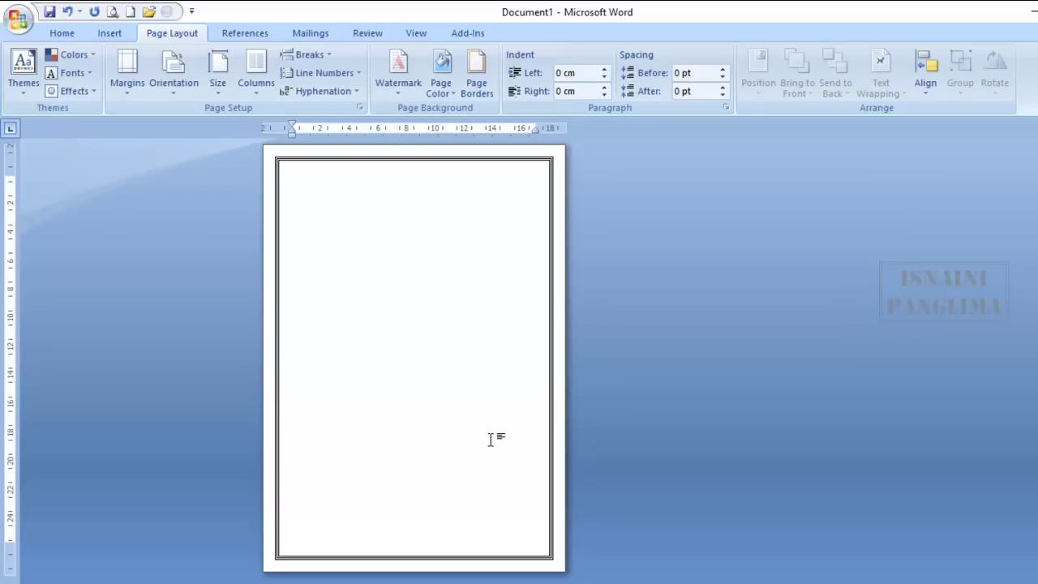
Zoom in on the double-line-bordered page.
scroll(527, 444, "up", 2)
scroll(527, 444, "up", 2)
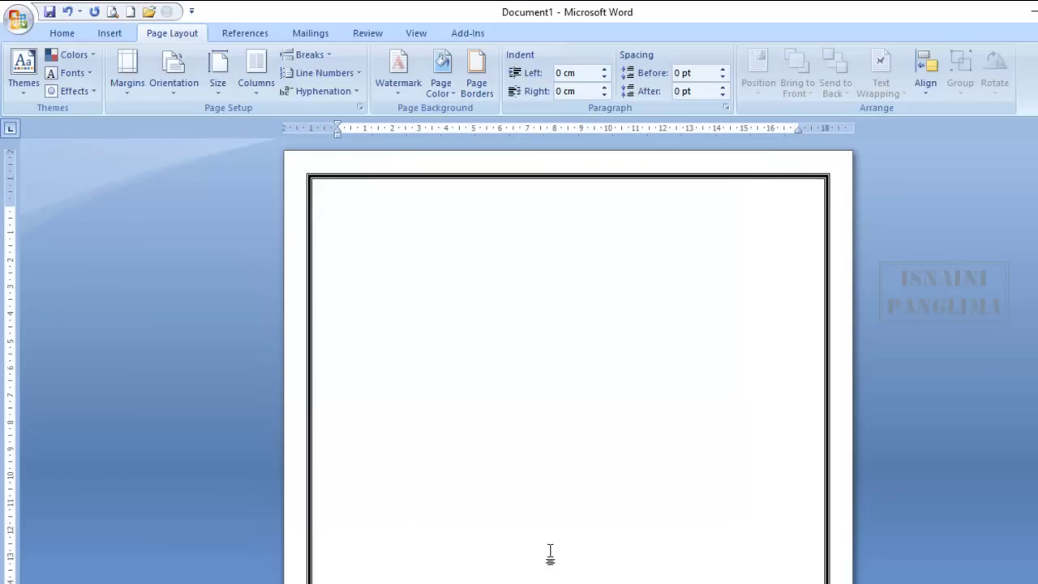